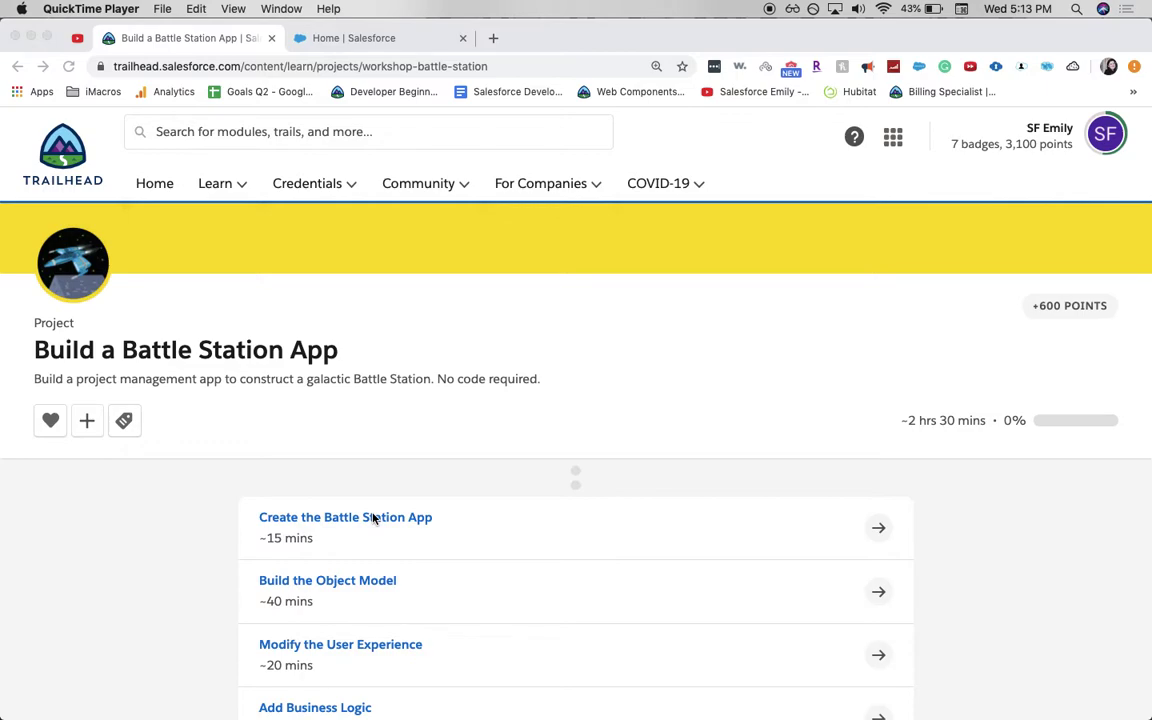
Open the Trailhead unit 'Create the Battle Station App' and scroll to its Battle Station object steps.
click(418, 521)
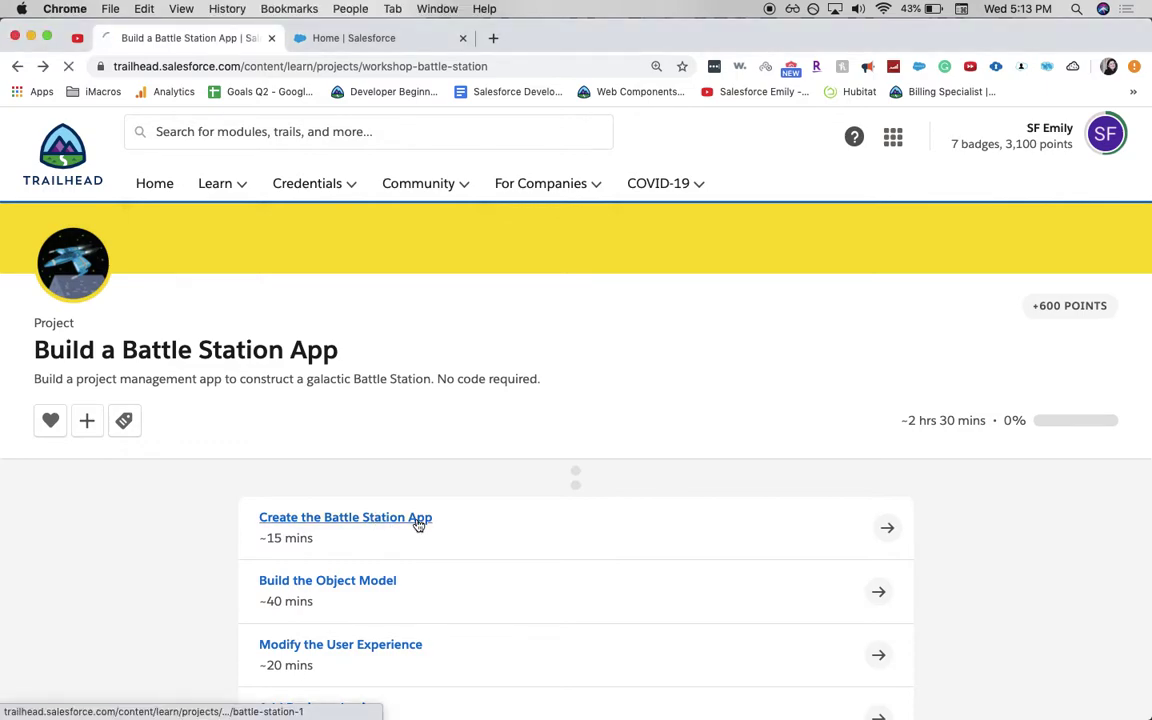
click(418, 522)
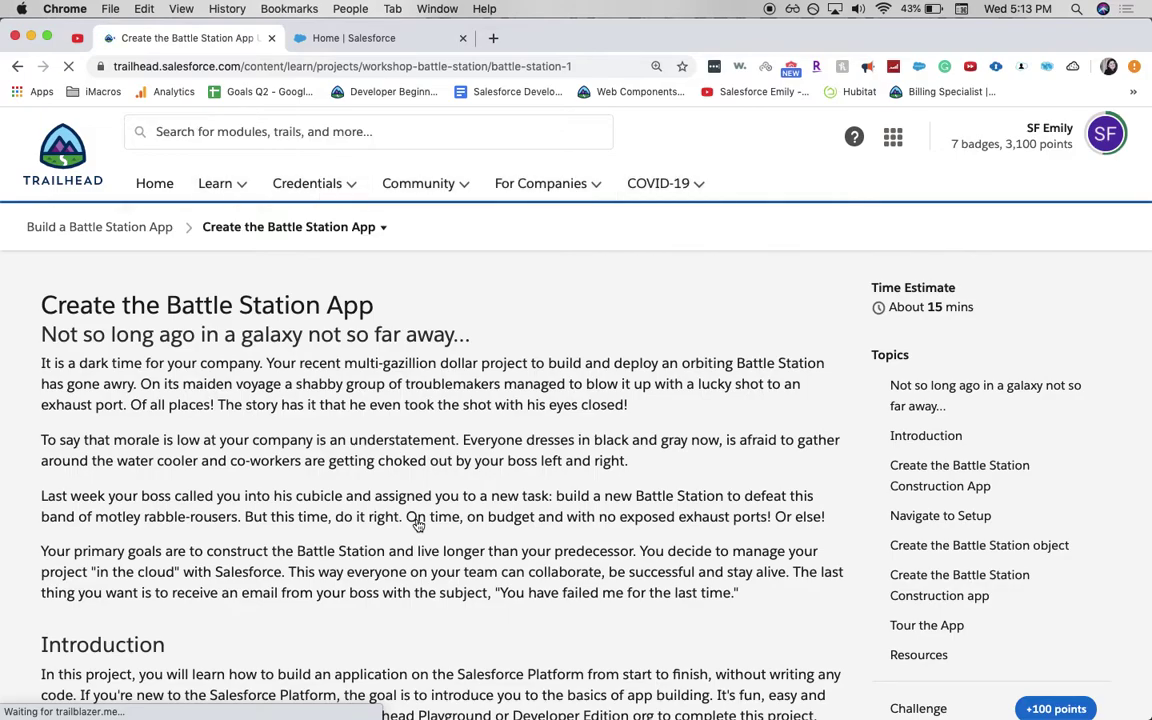
scroll(418, 522, down, 15)
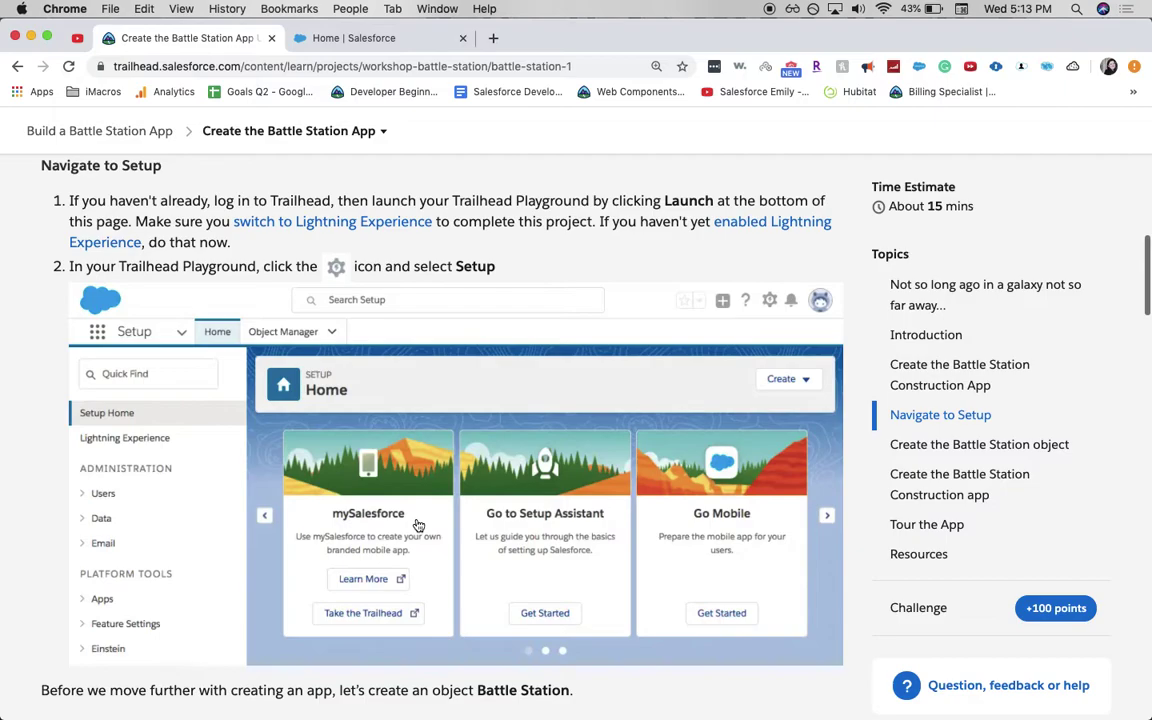
scroll(418, 525, down, 5)
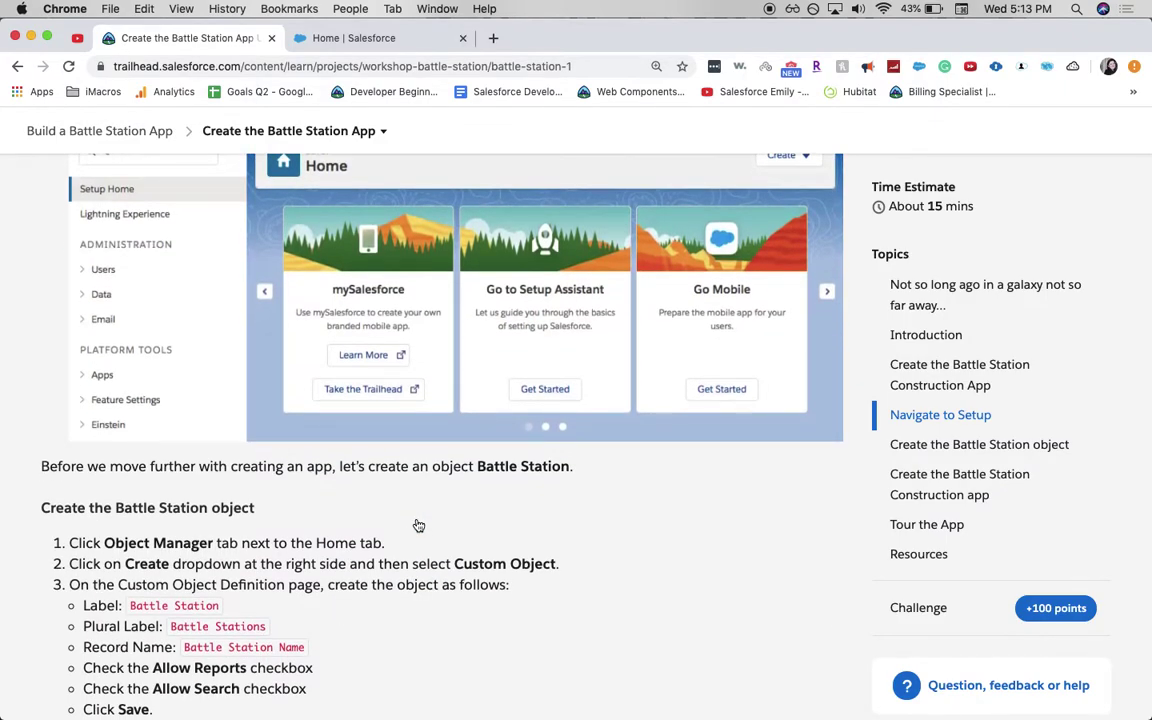
Switch to the Salesforce org and go into Setup, bringing up the Object Manager options.
click(314, 38)
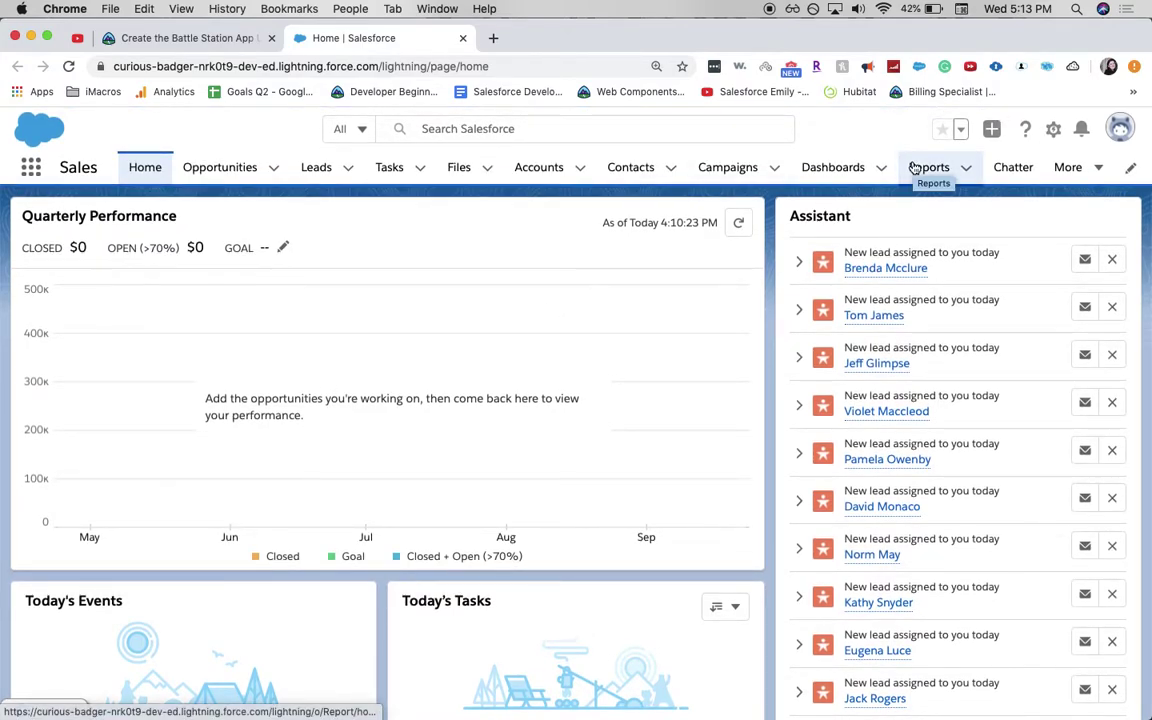
click(1055, 132)
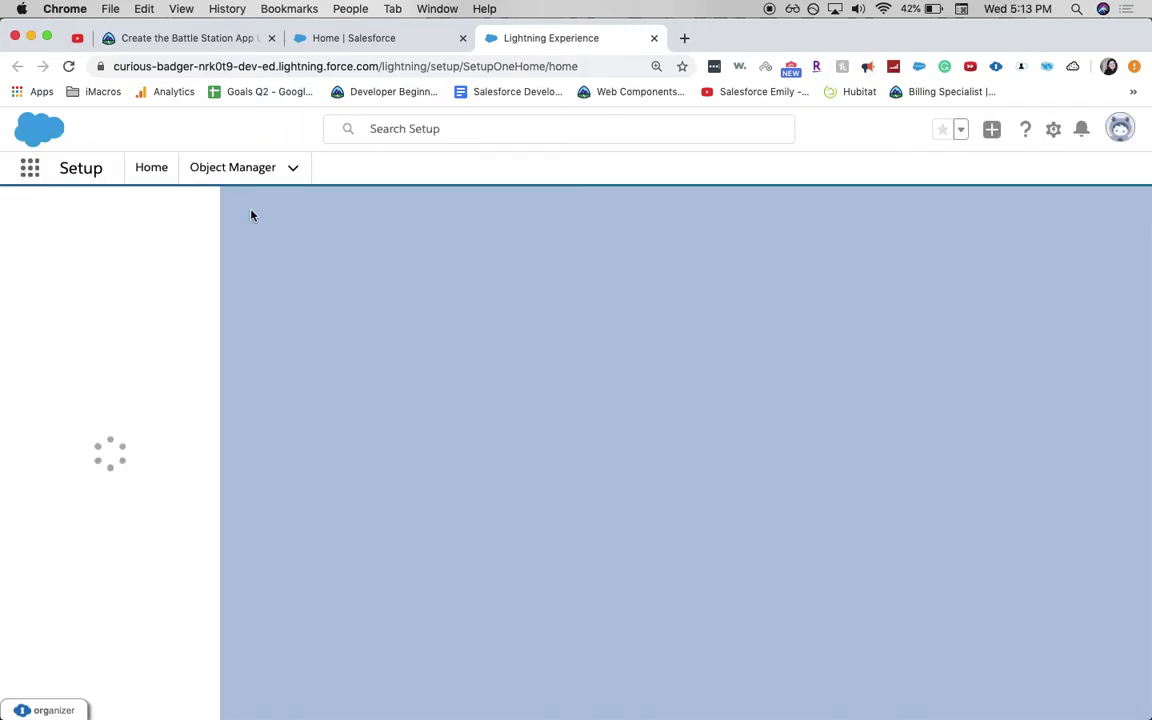
click(293, 172)
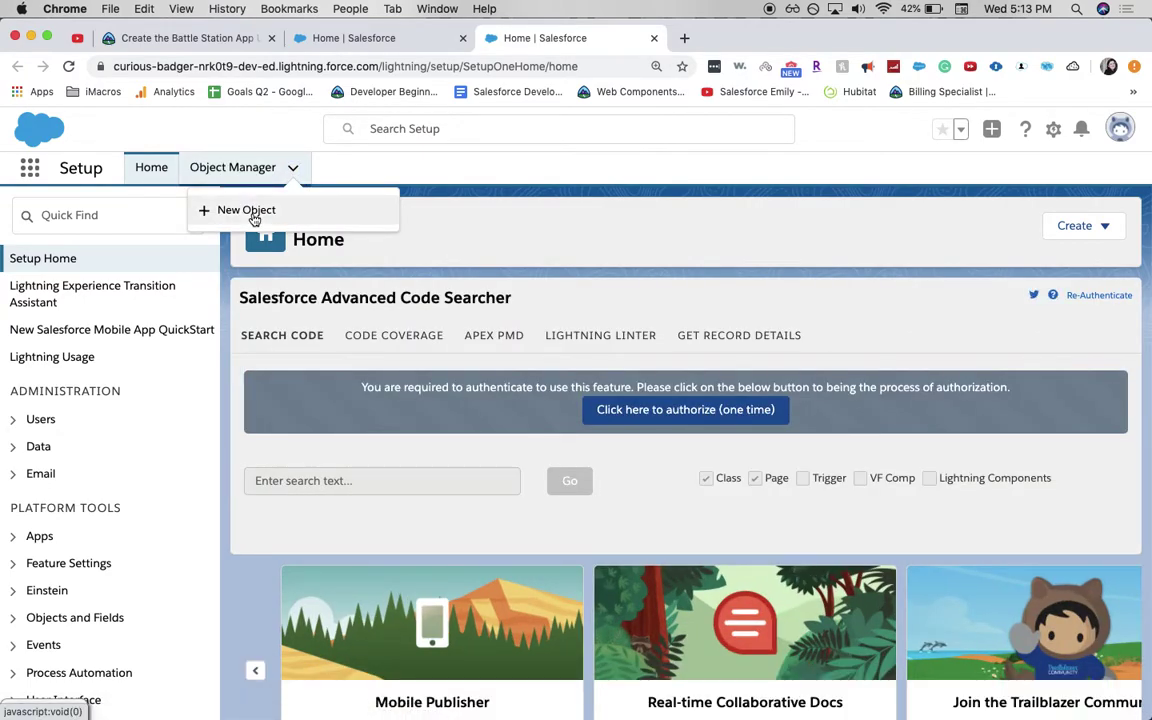
Start a new custom object labelled 'Battle Station' with plural label 'Battle Stations'.
click(253, 214)
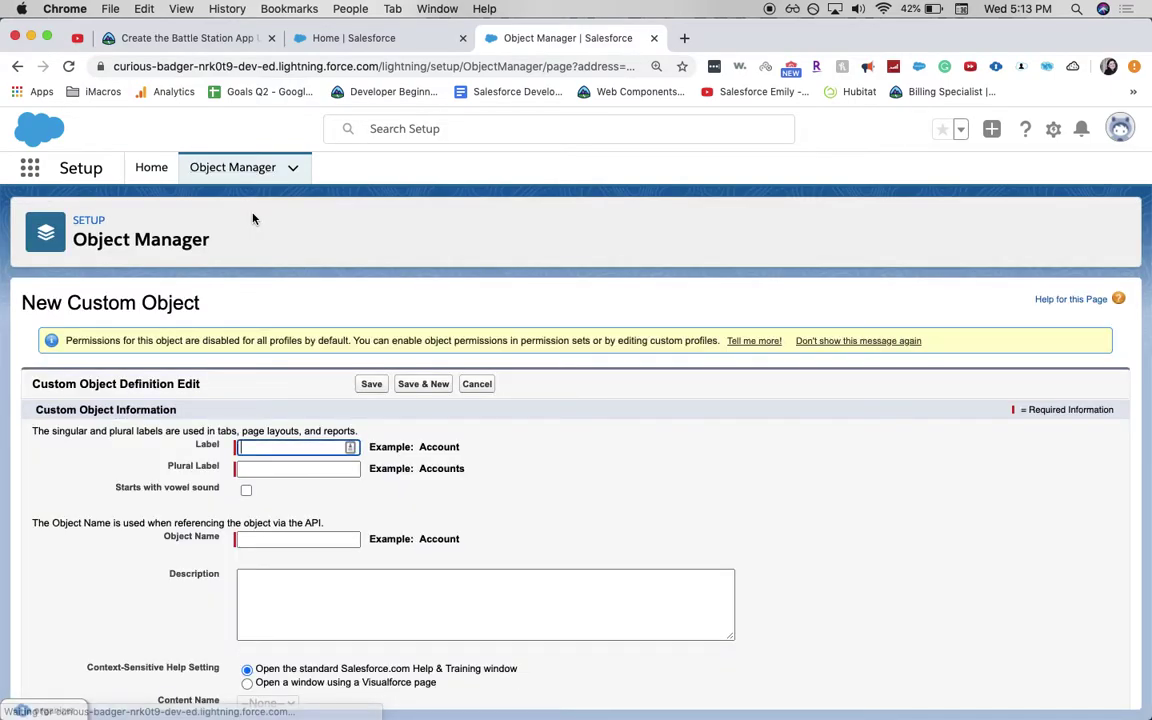
text(B)
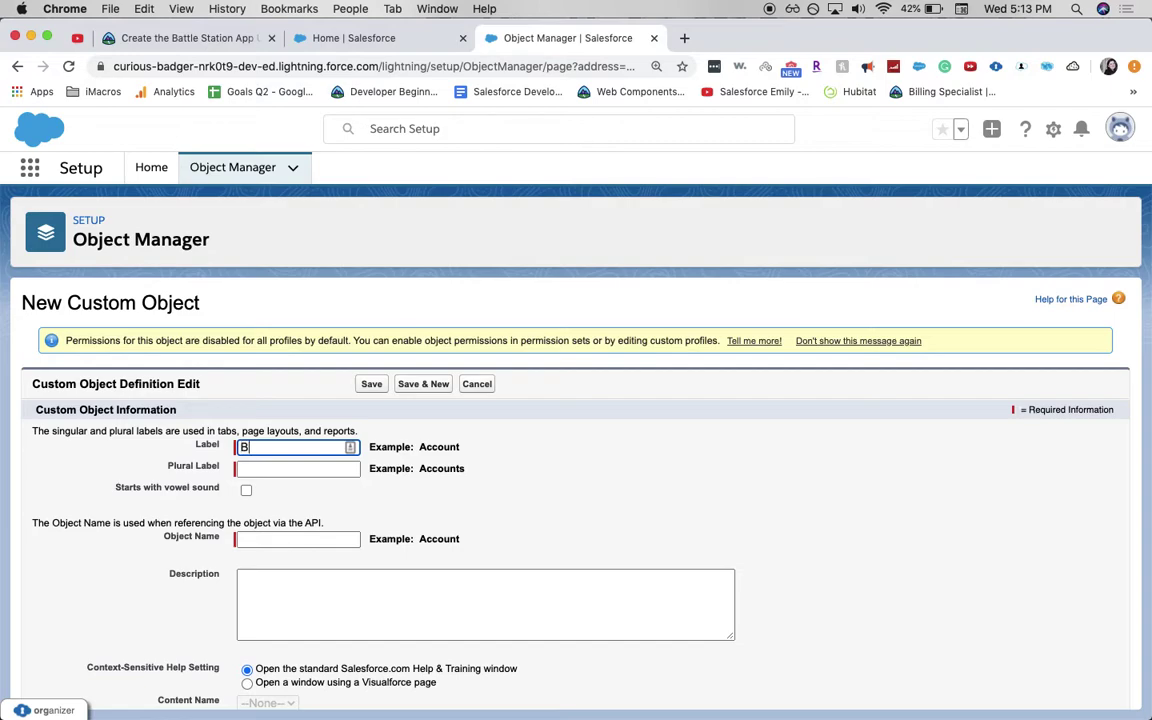
text(attle Station)
key(Tab)
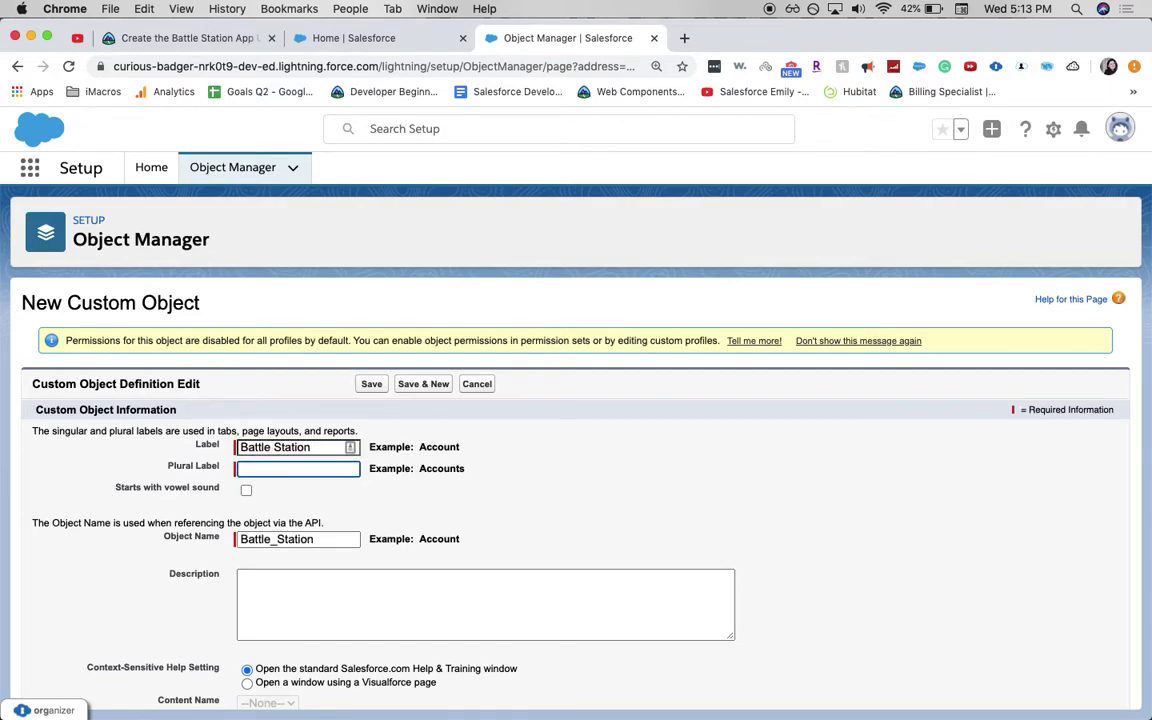
text(Battle Stations)
key(Tab)
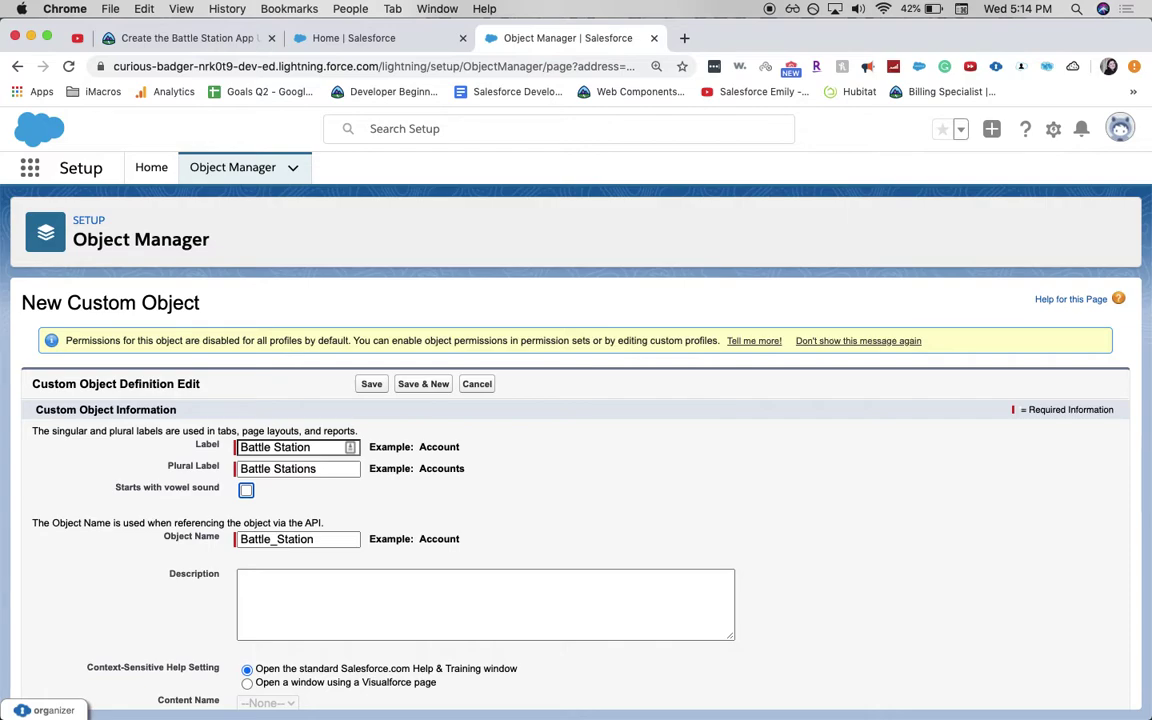
click(327, 470)
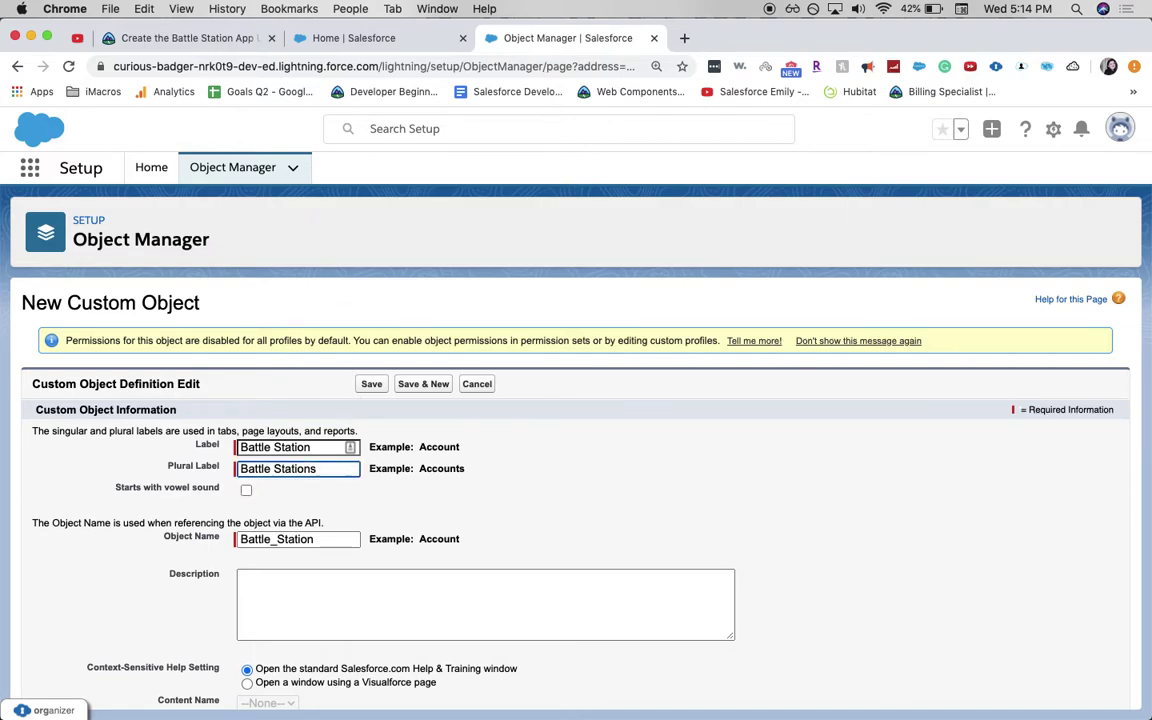
click(436, 528)
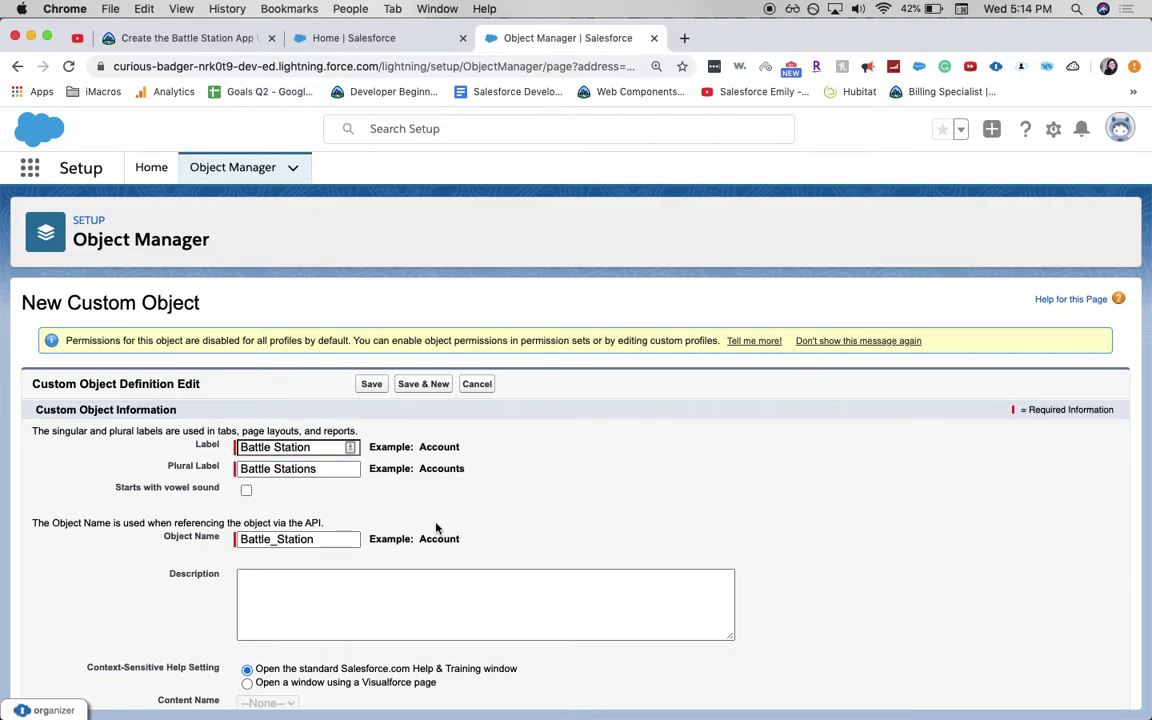
Save the Battle Station object and return to Setup Home.
scroll(436, 528, down, 1)
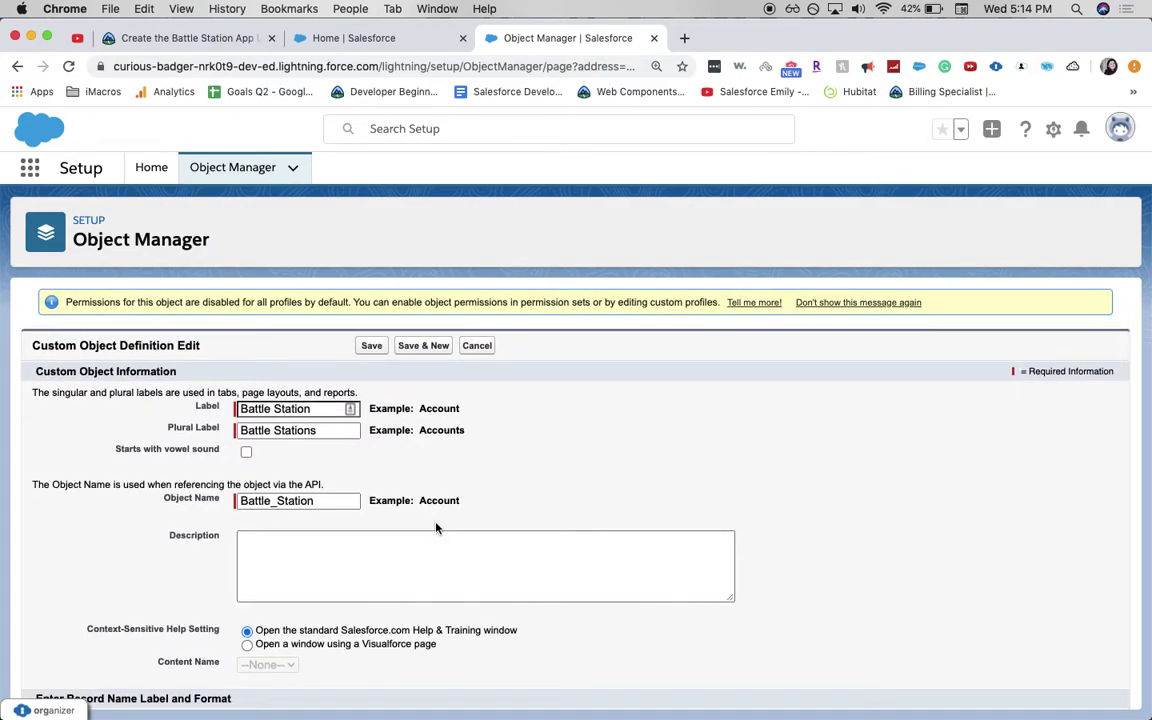
scroll(436, 528, down, 4)
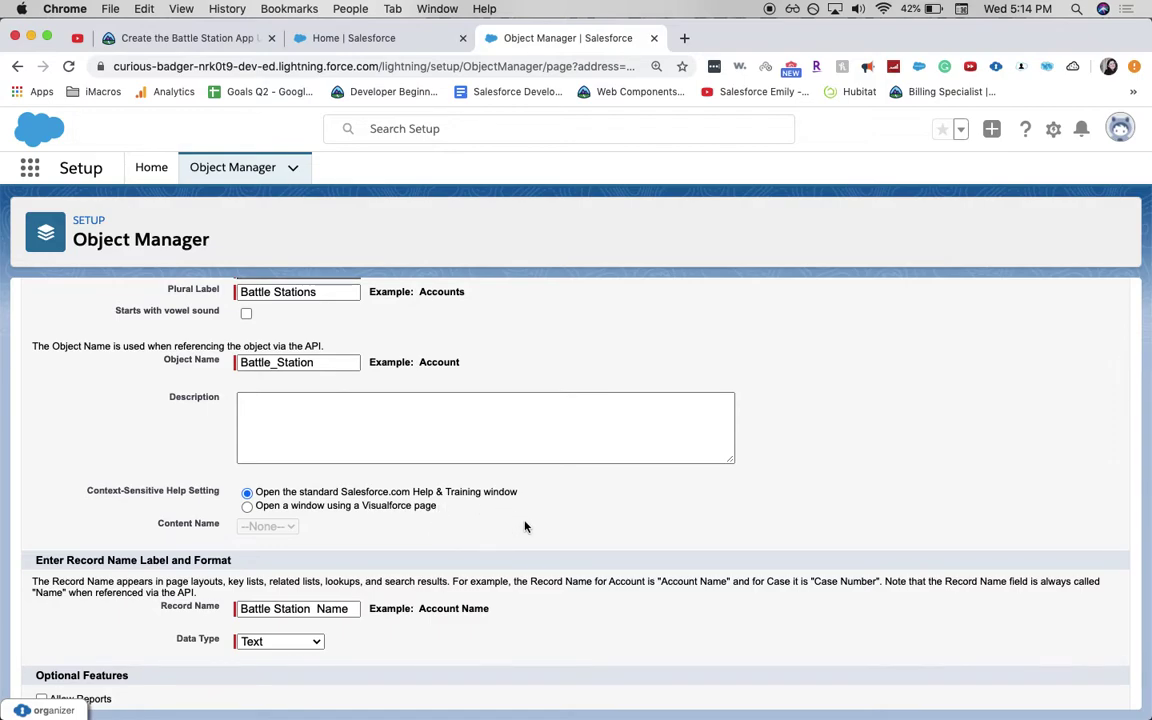
scroll(525, 527, down, 6)
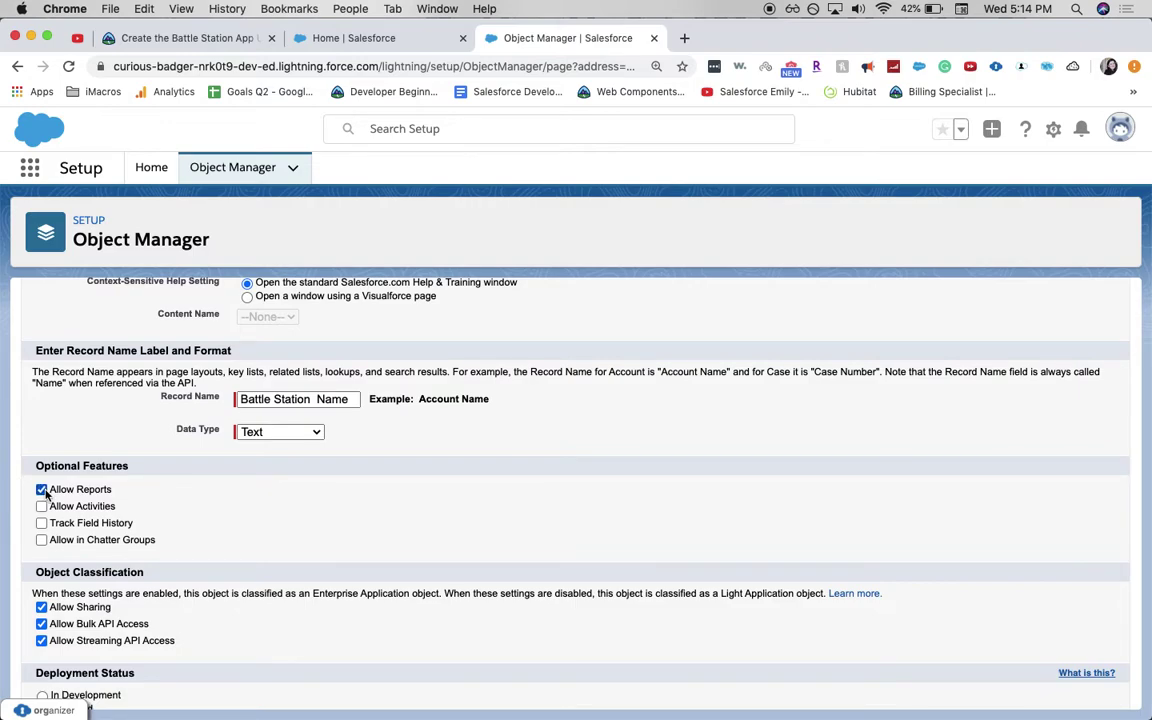
scroll(222, 586, down, 1)
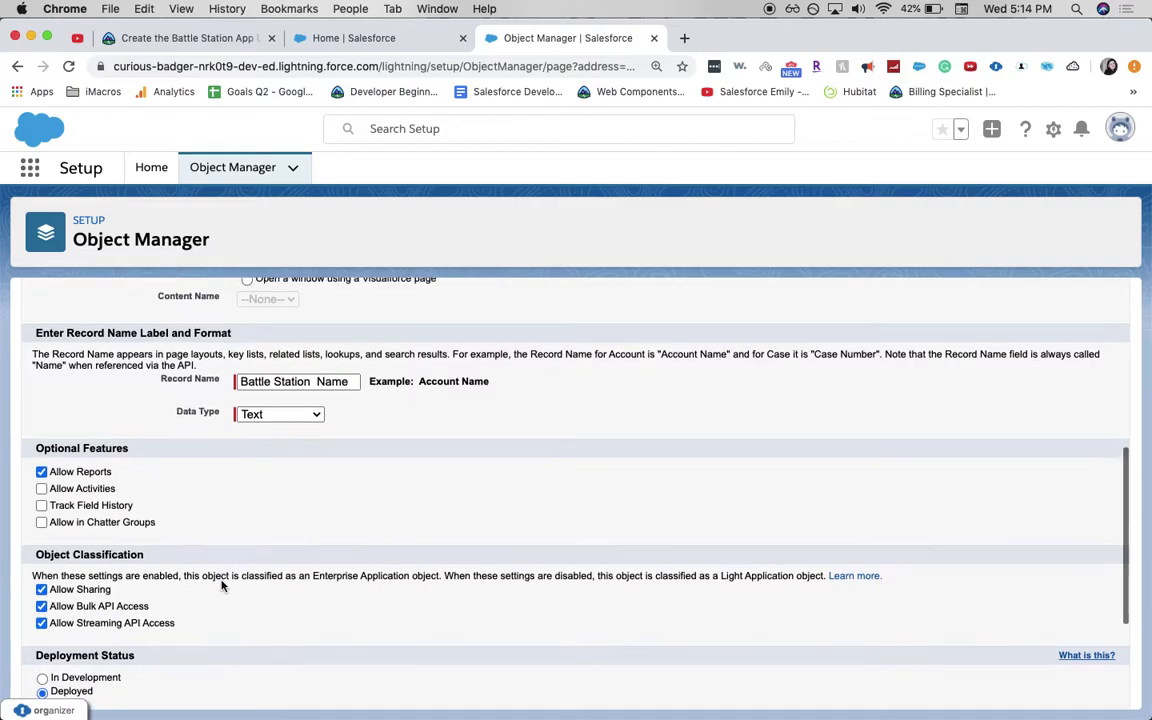
scroll(222, 586, down, 6)
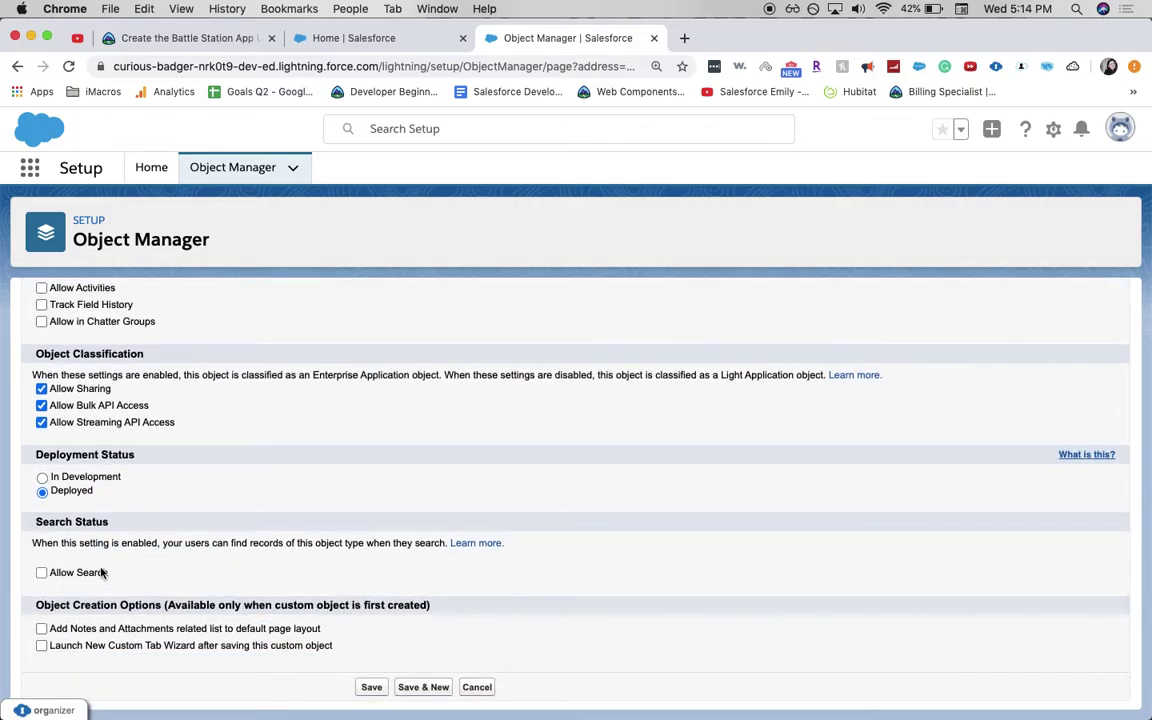
click(371, 688)
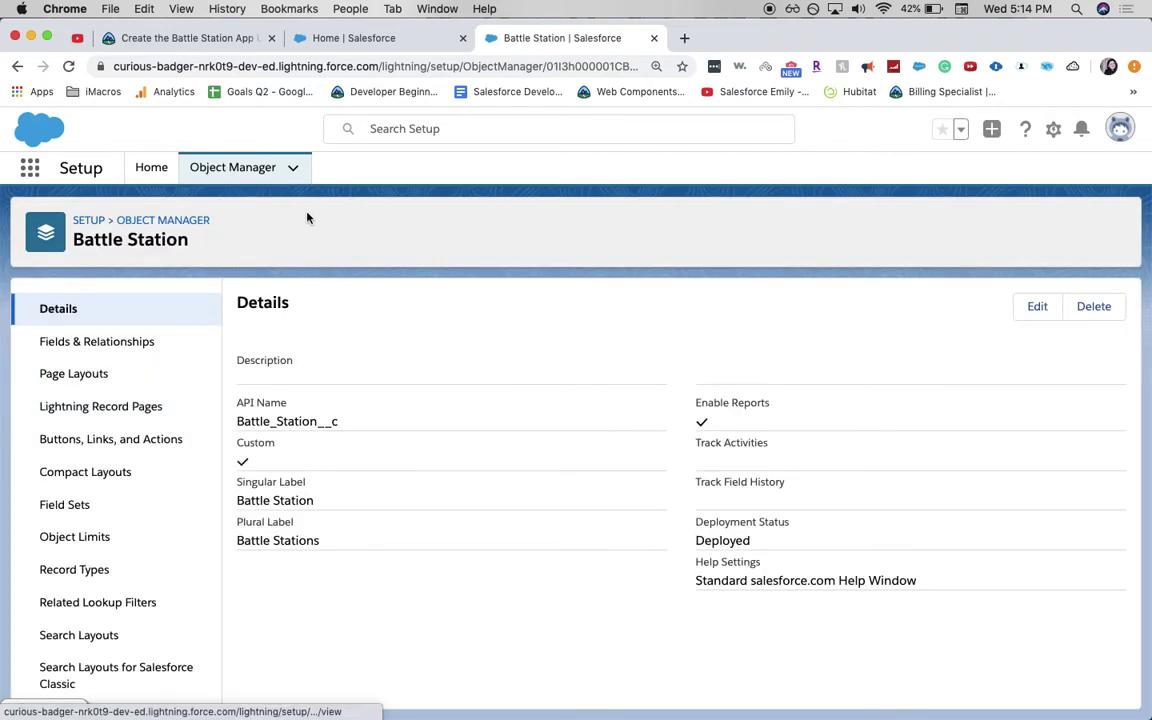
click(151, 168)
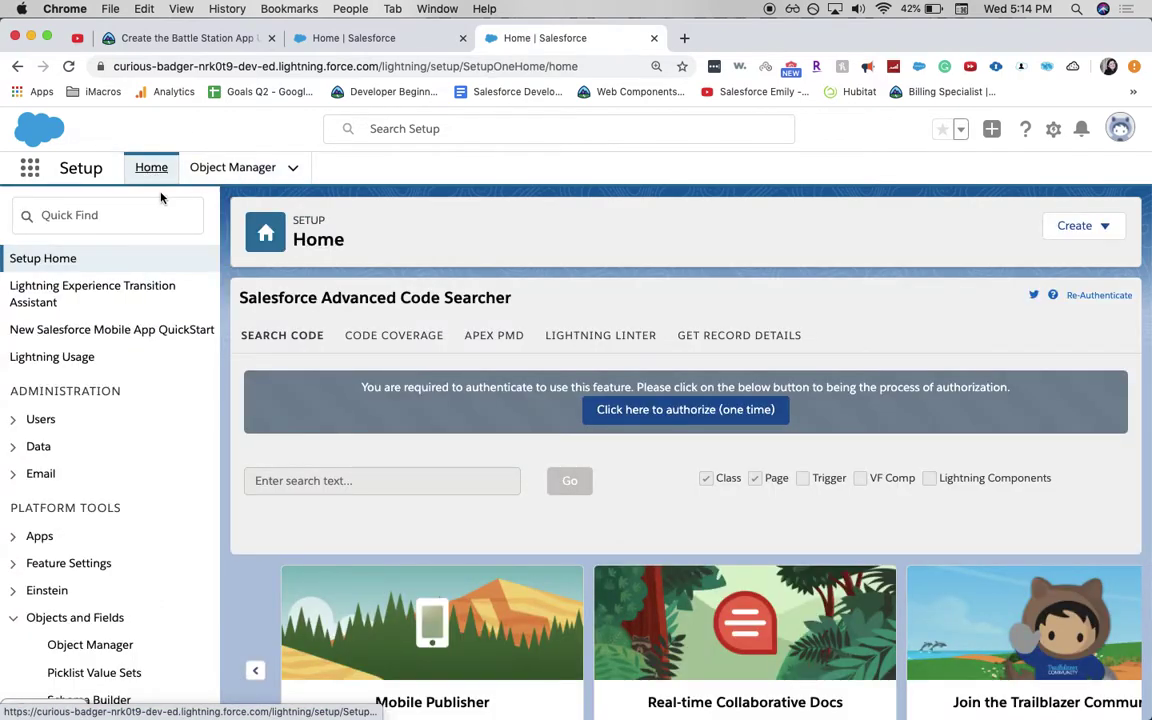
Find 'tabs' in Quick Find and open the Tabs page under User Interface.
click(161, 216)
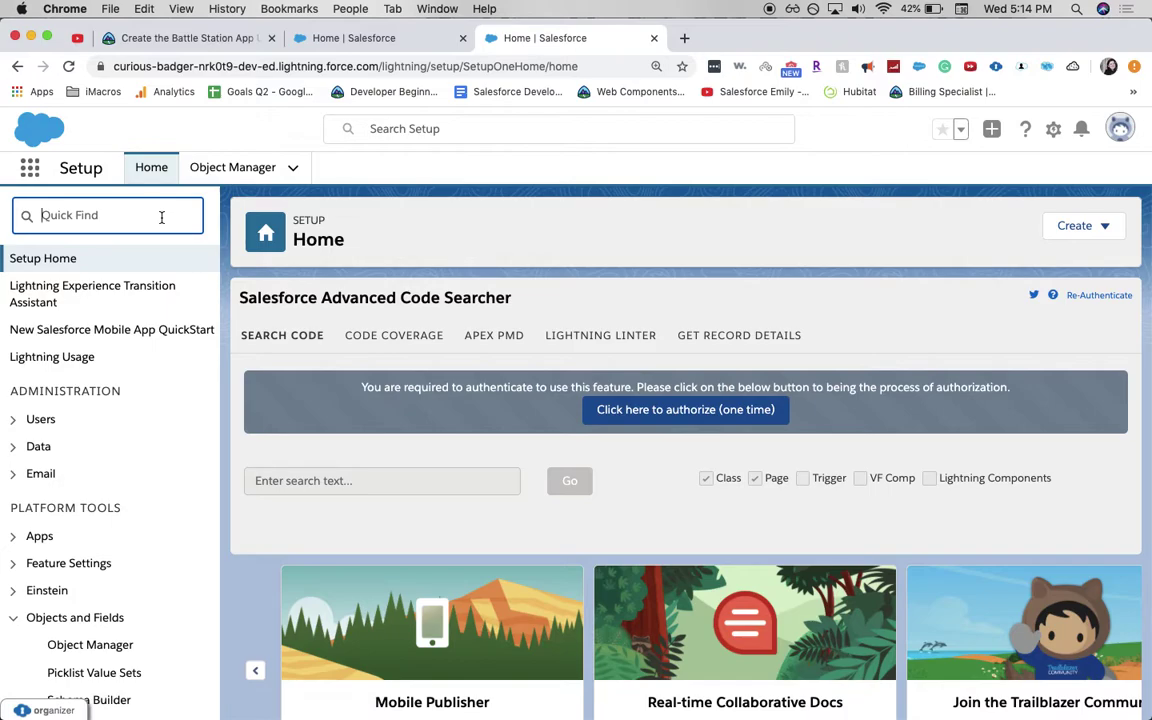
text(t)
text(abs)
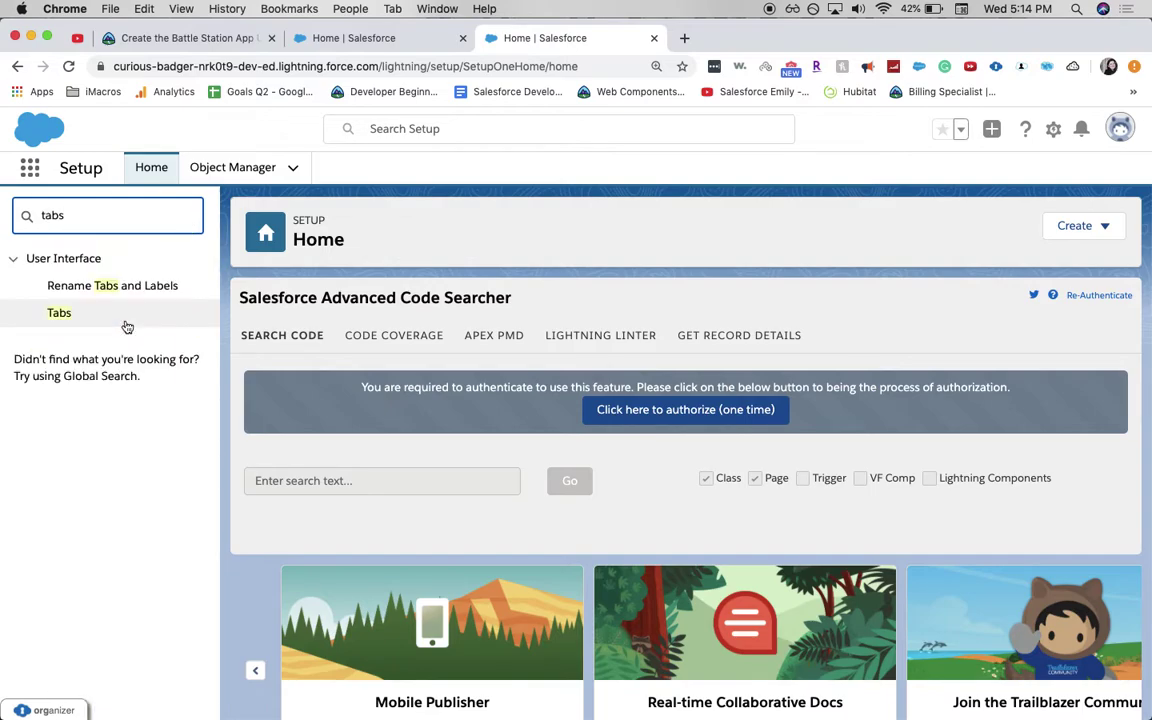
click(119, 318)
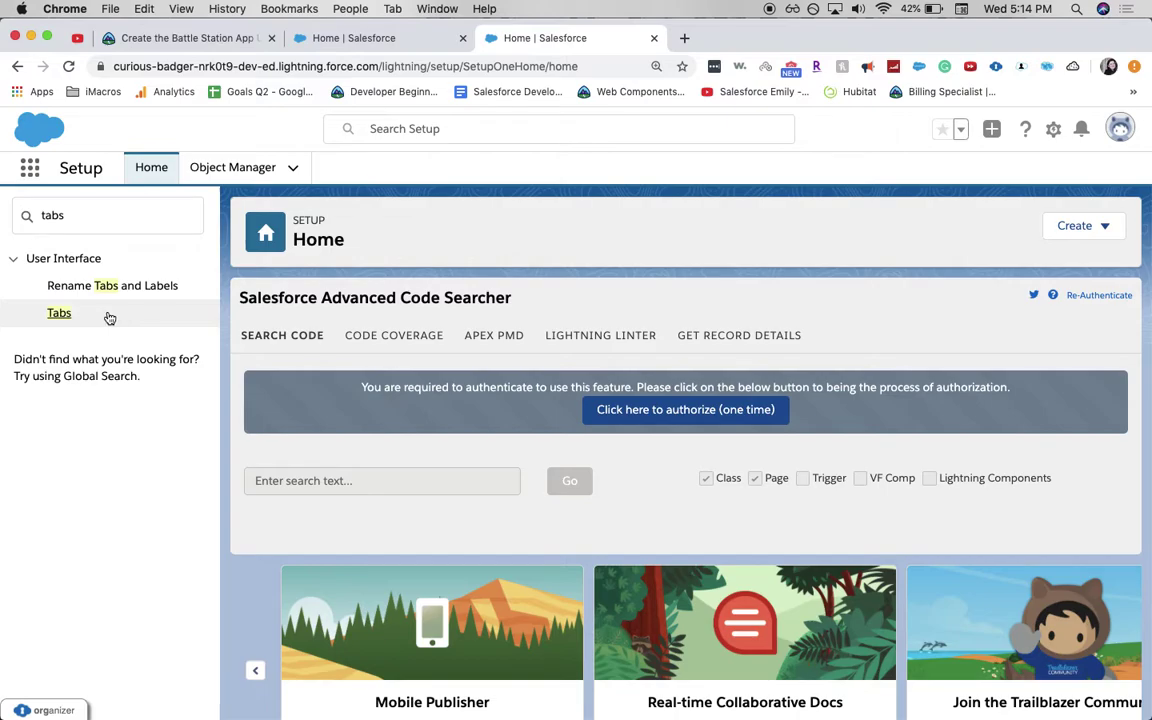
click(60, 314)
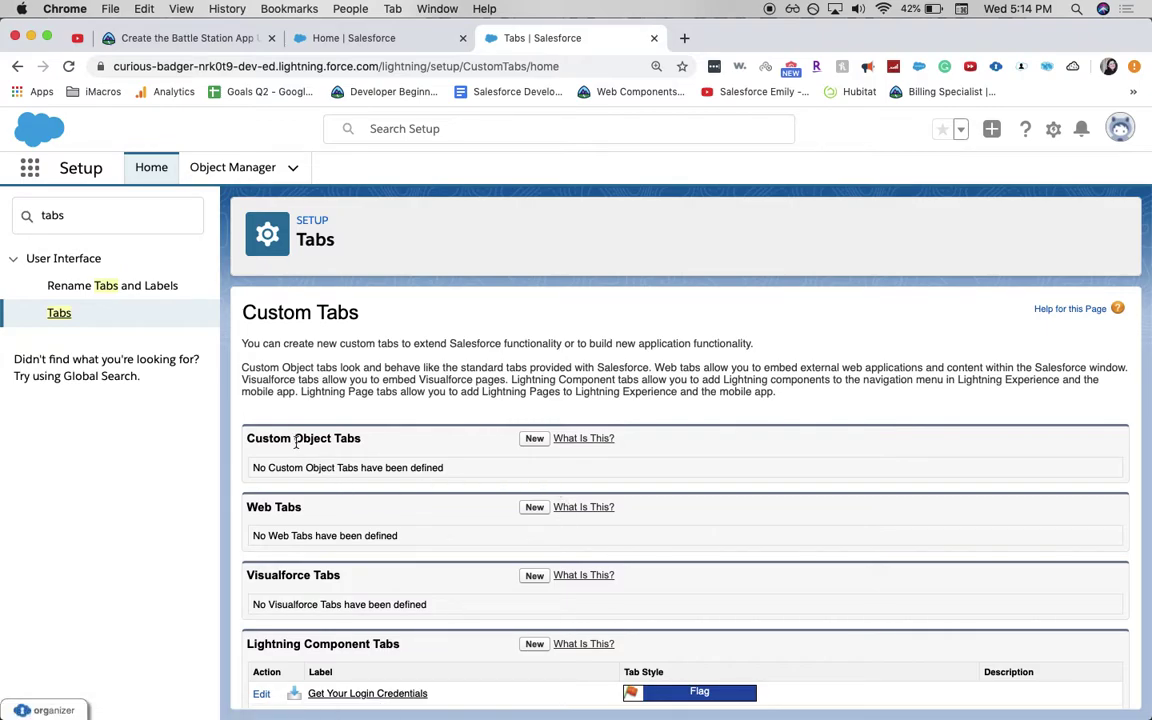
Start a new custom object tab for Battle Station using the Stopwatch tab style.
click(535, 439)
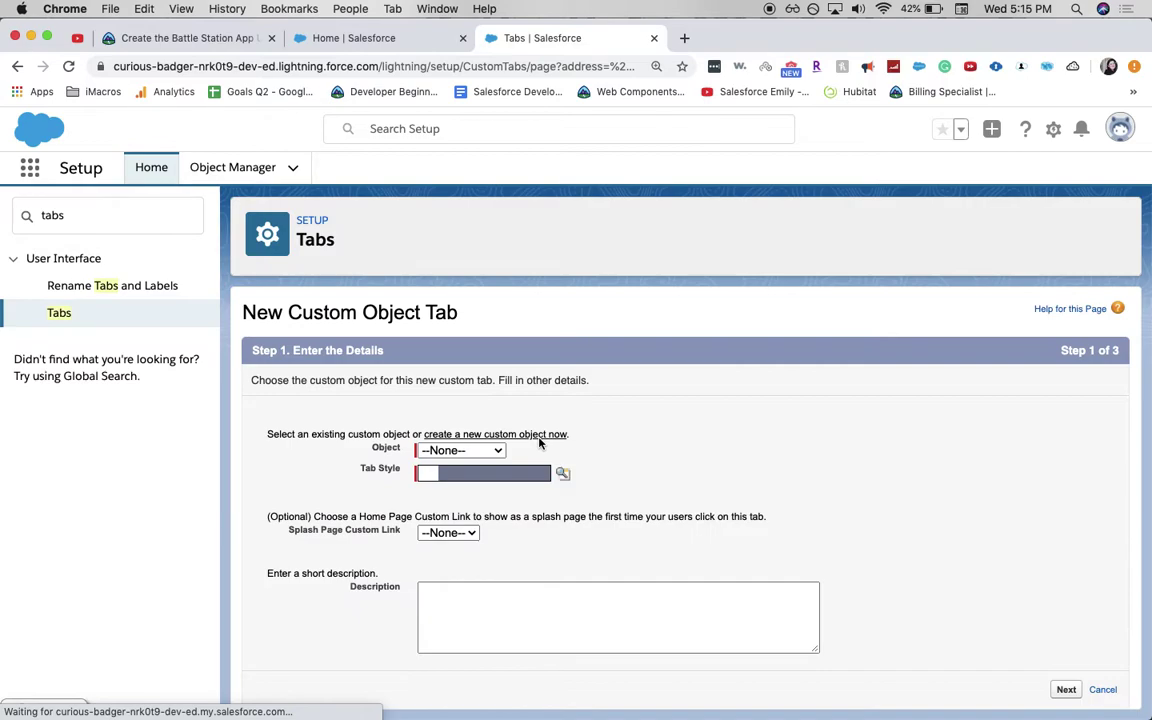
click(458, 450)
click(455, 465)
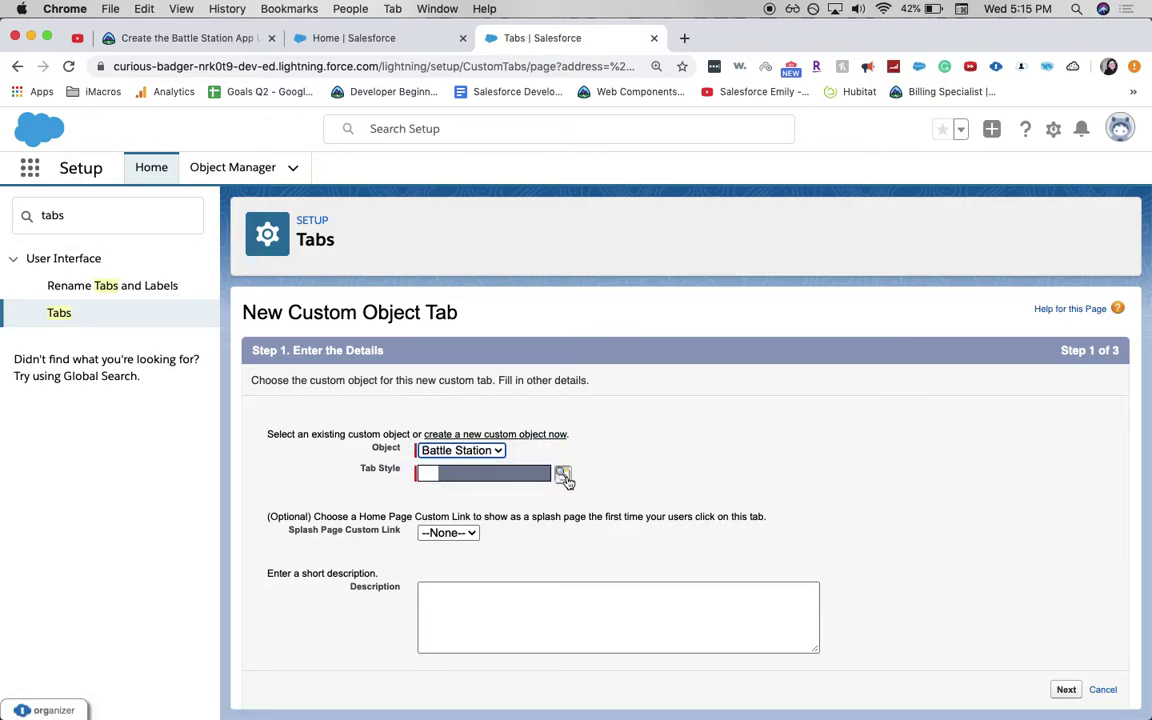
click(564, 475)
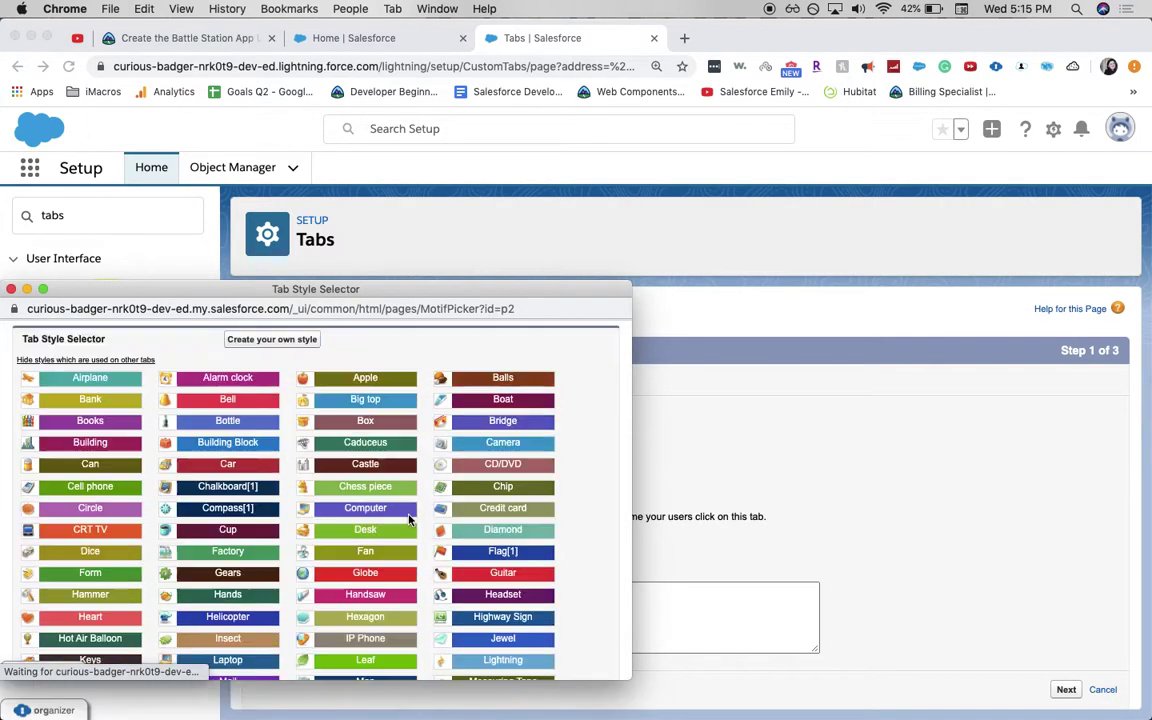
scroll(408, 519, down, 5)
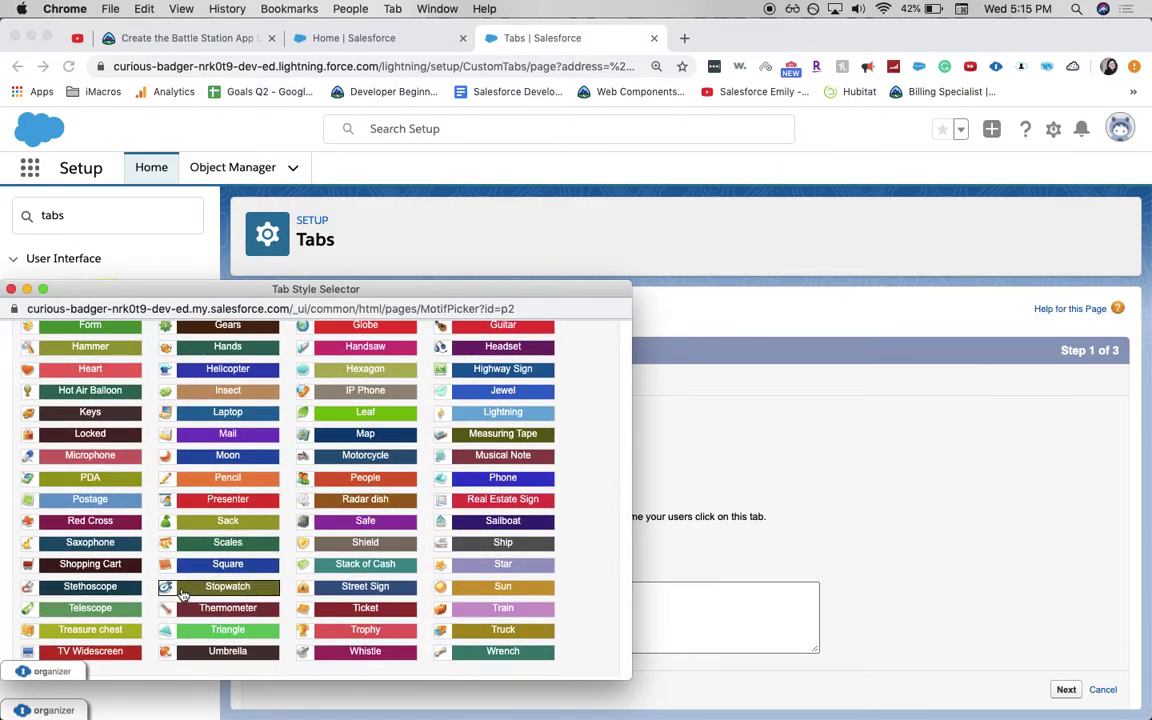
click(190, 586)
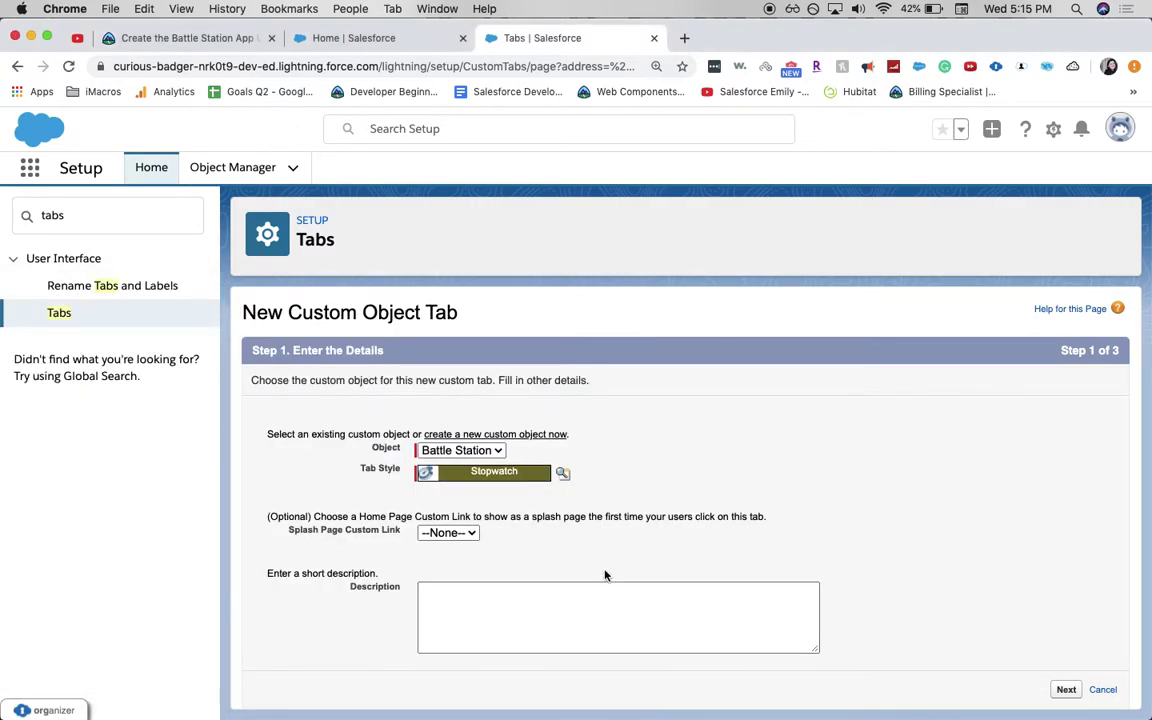
Keep the default profile and app visibility and save the Battle Stations tab.
scroll(612, 573, down, 1)
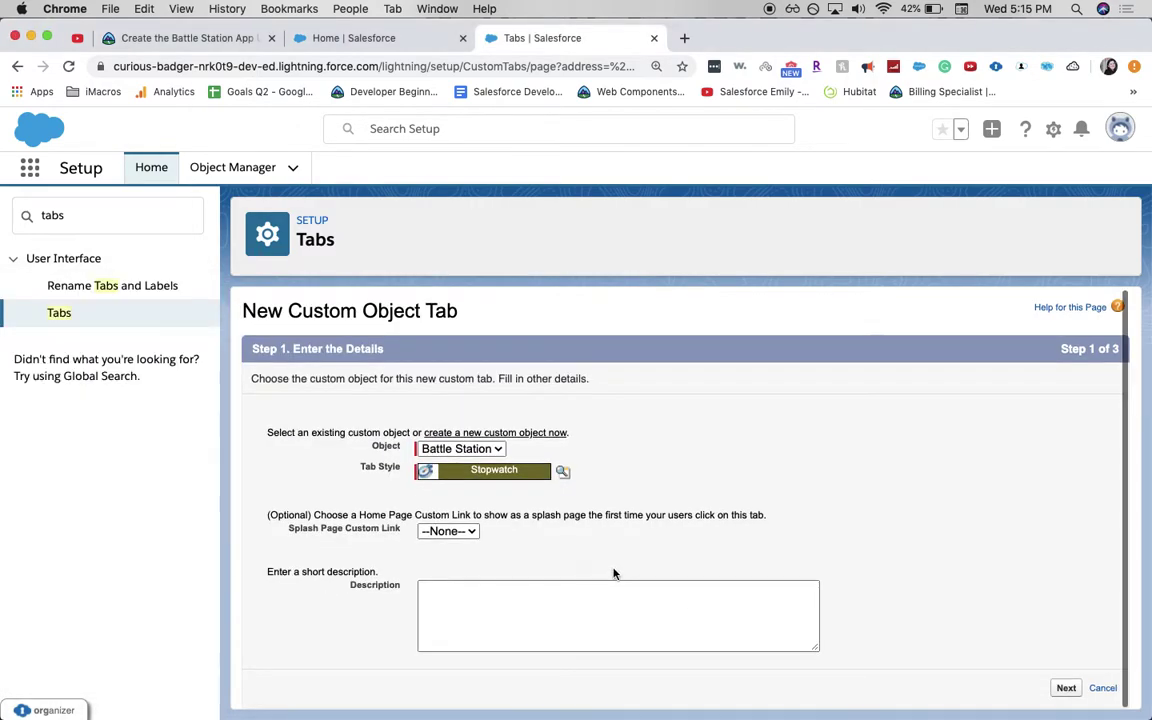
click(1065, 689)
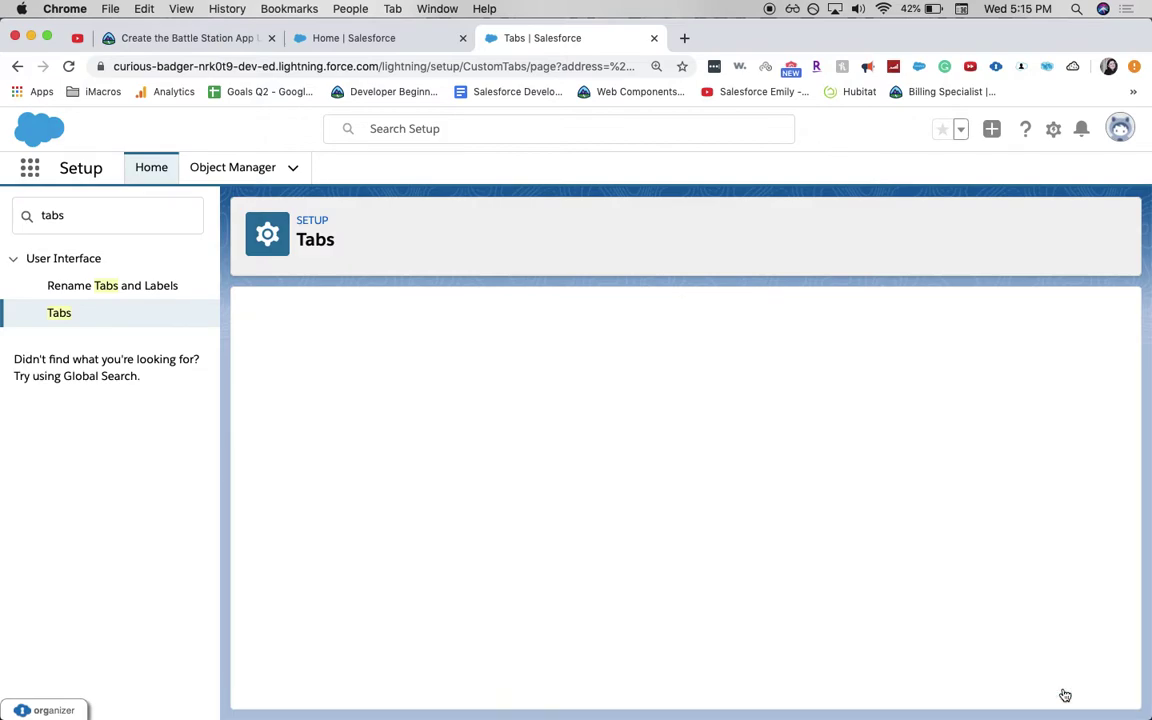
scroll(972, 468, down, 10)
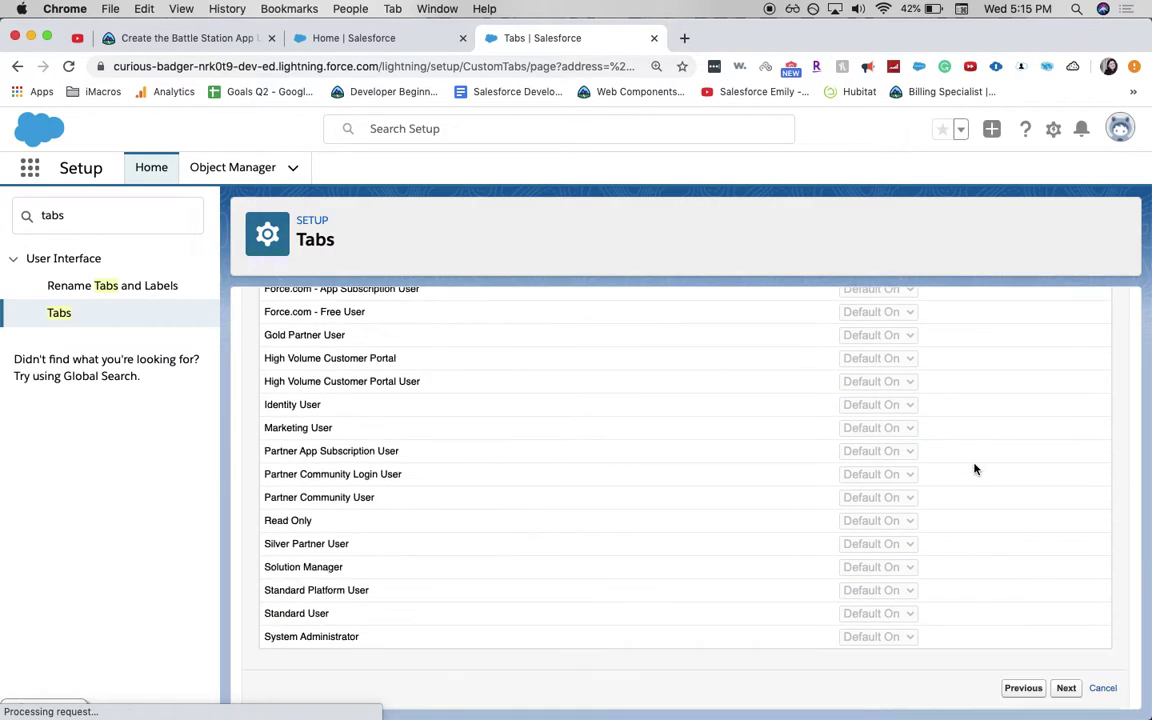
click(1066, 689)
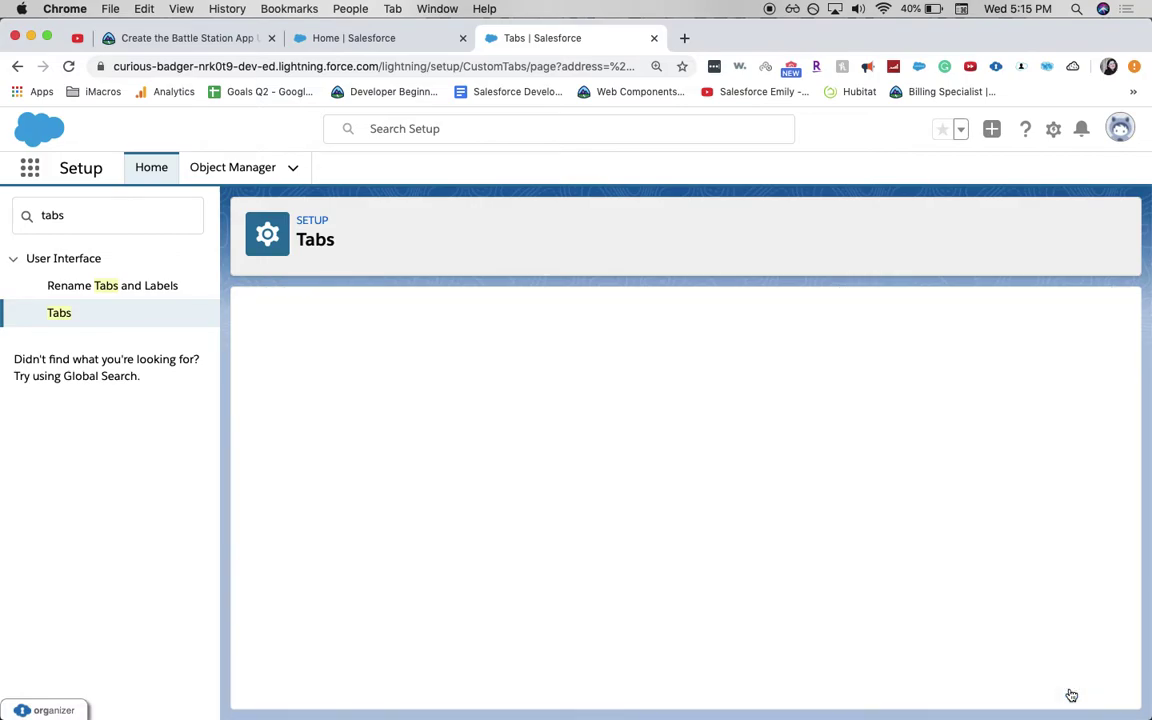
scroll(861, 478, down, 5)
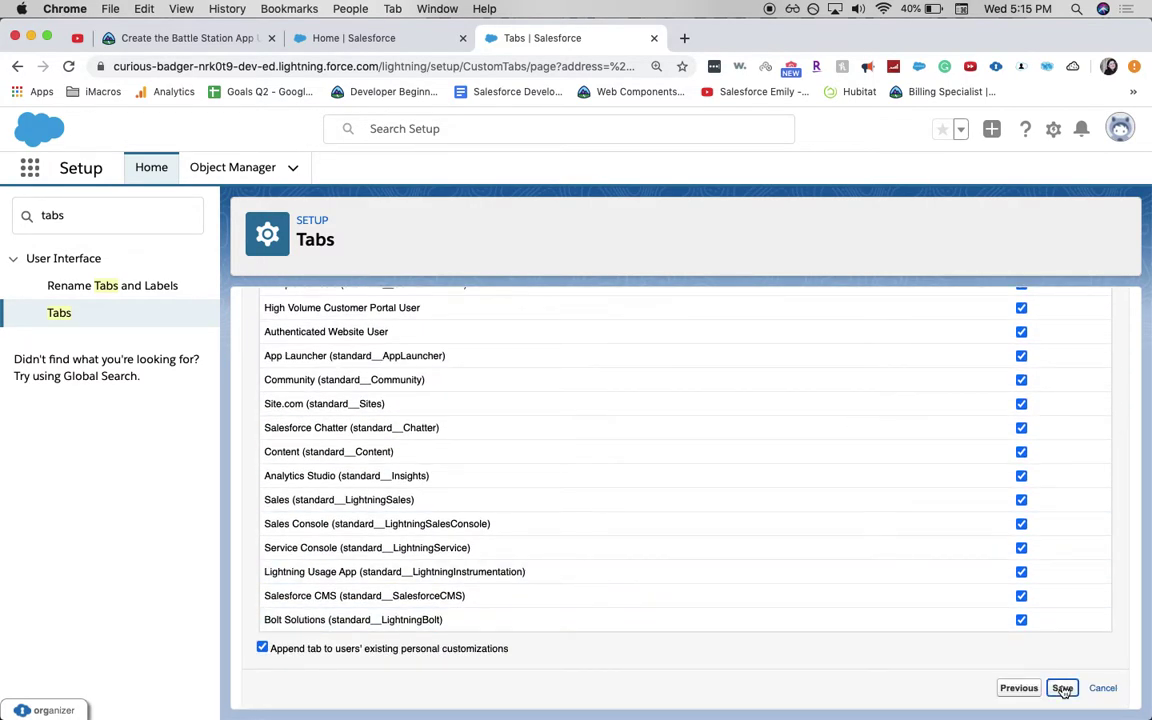
click(1062, 688)
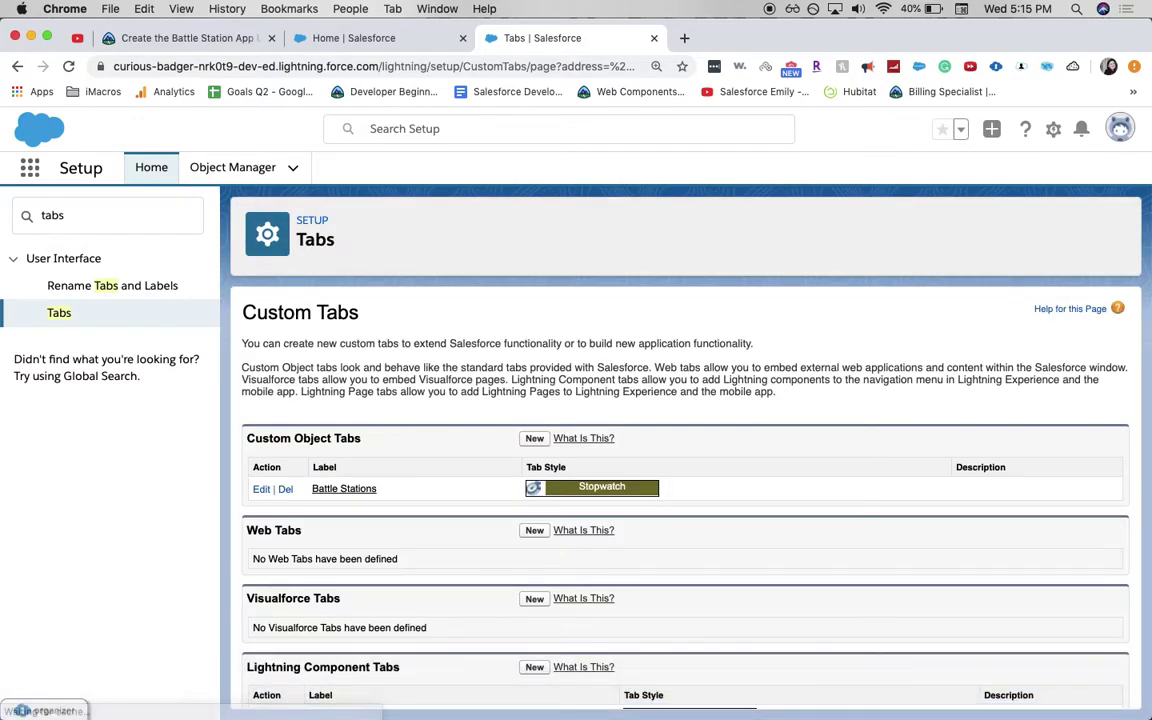
Search Quick Find for 'Feed' and open Feed Tracking under Chatter.
click(48, 8)
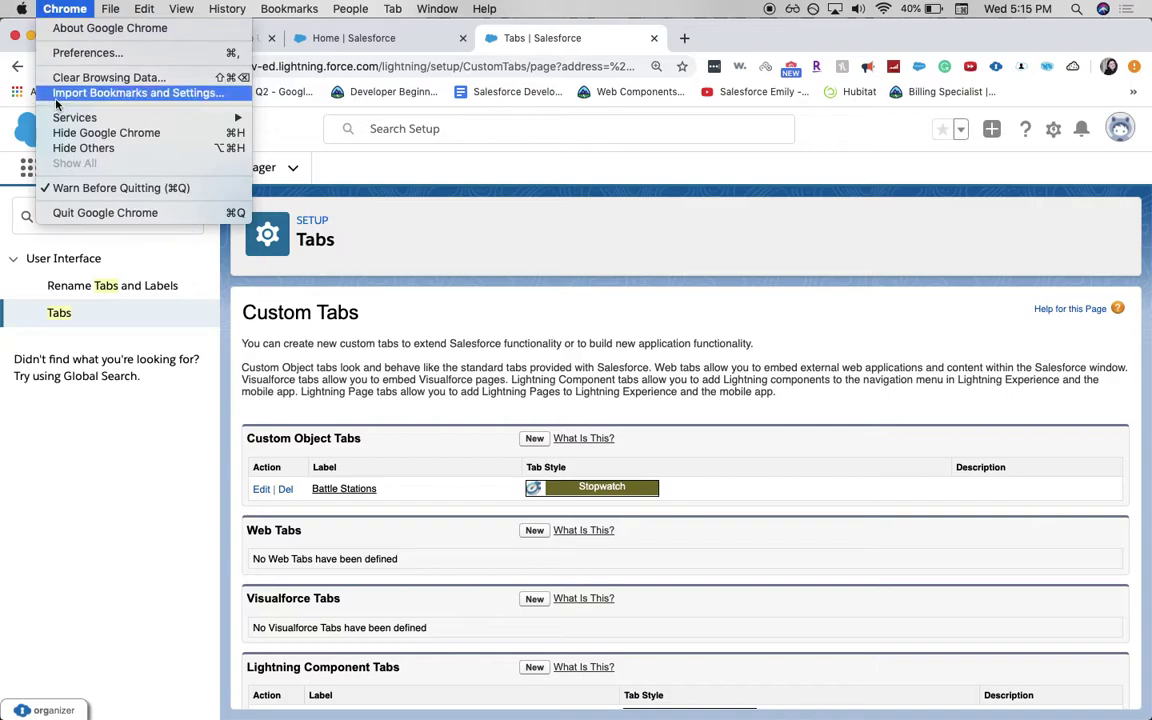
click(45, 299)
click(59, 227)
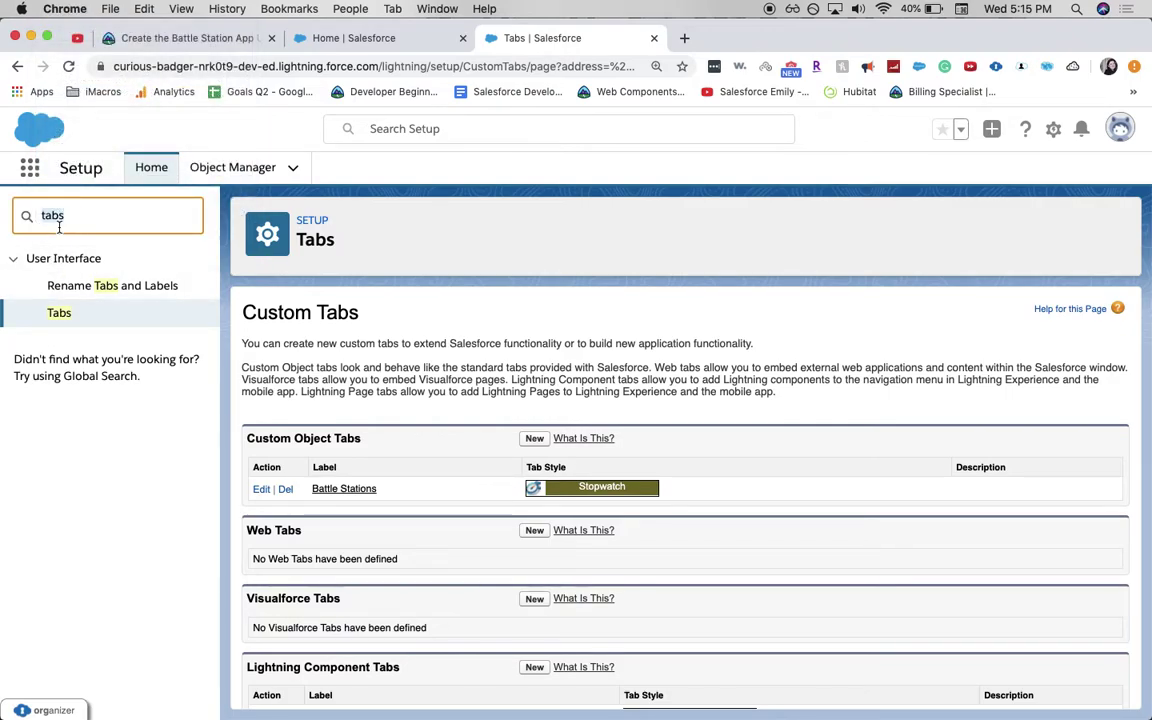
text(Feed)
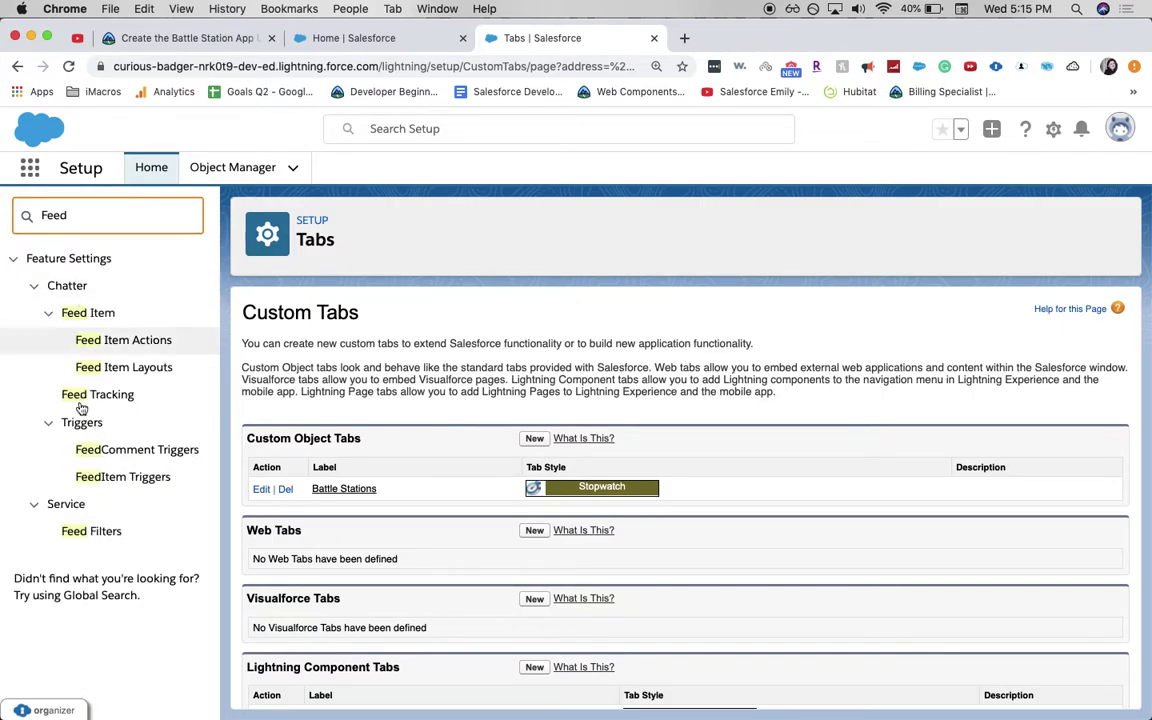
click(132, 394)
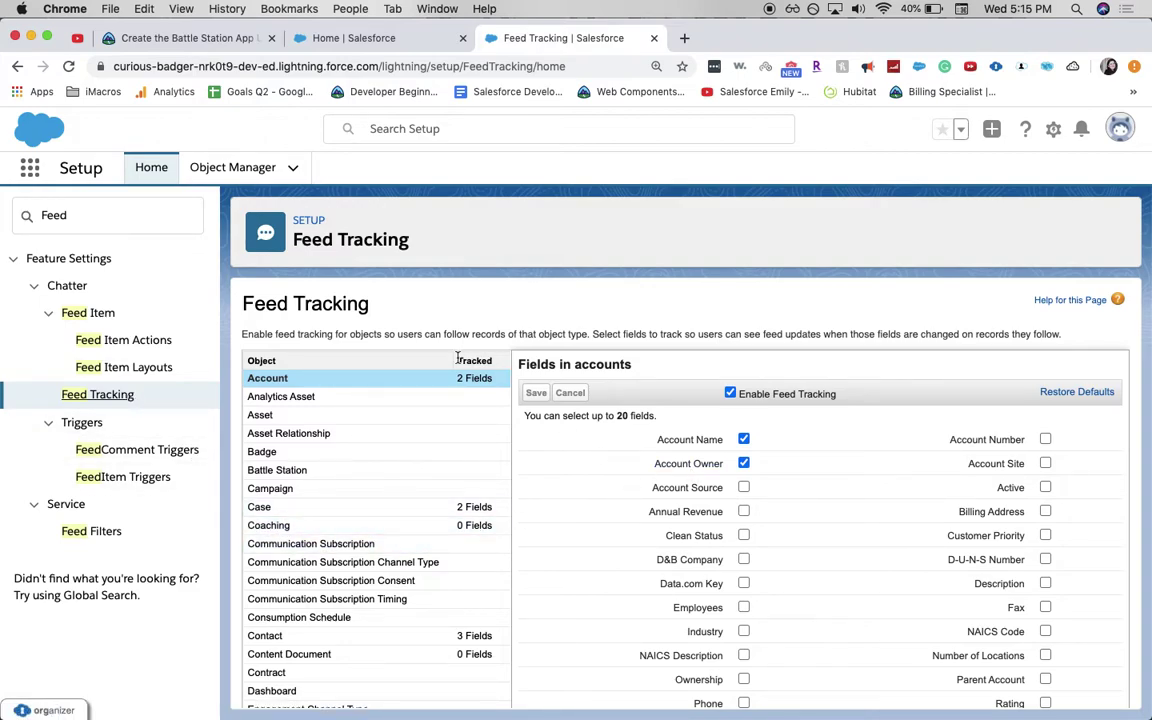
Enable feed tracking on Battle Station for the Battle Station Name and Owner fields and save.
scroll(330, 535, down, 1)
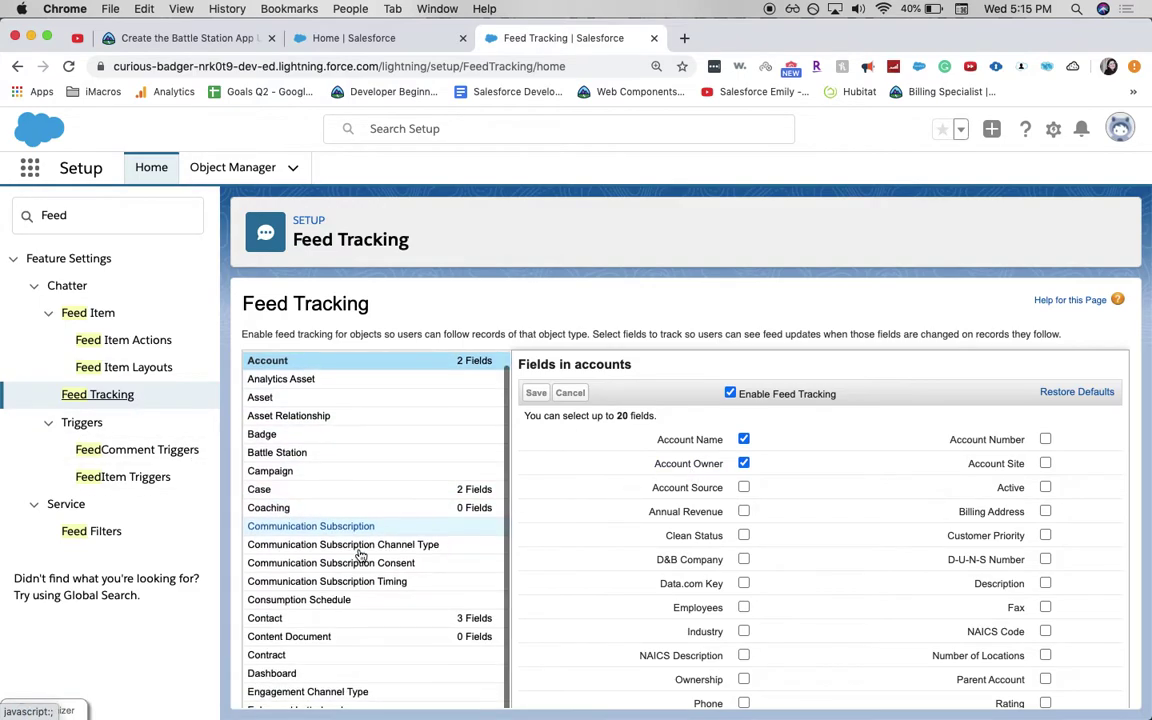
click(286, 456)
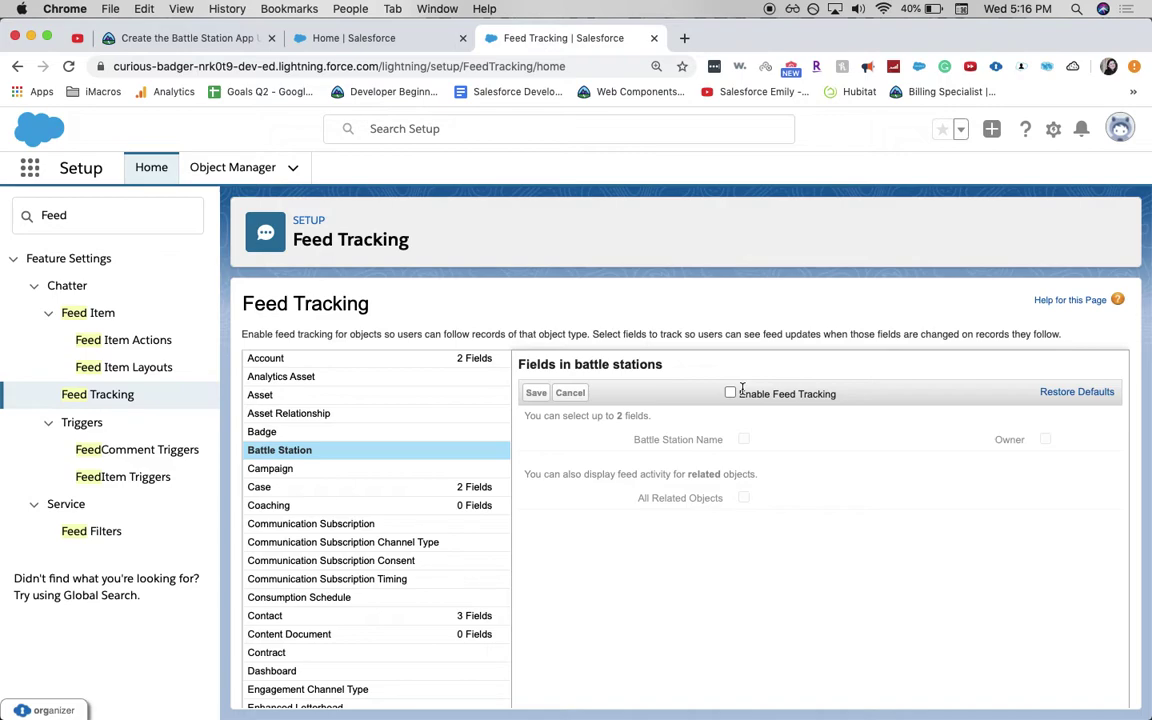
click(730, 393)
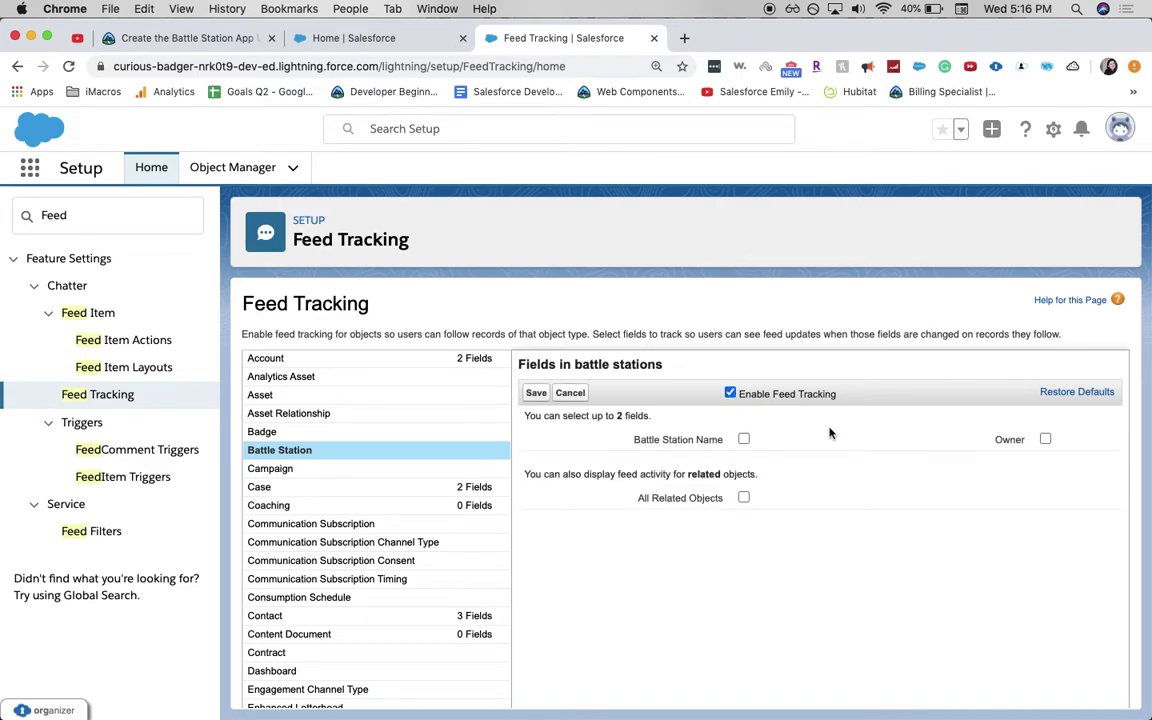
click(744, 439)
click(1045, 440)
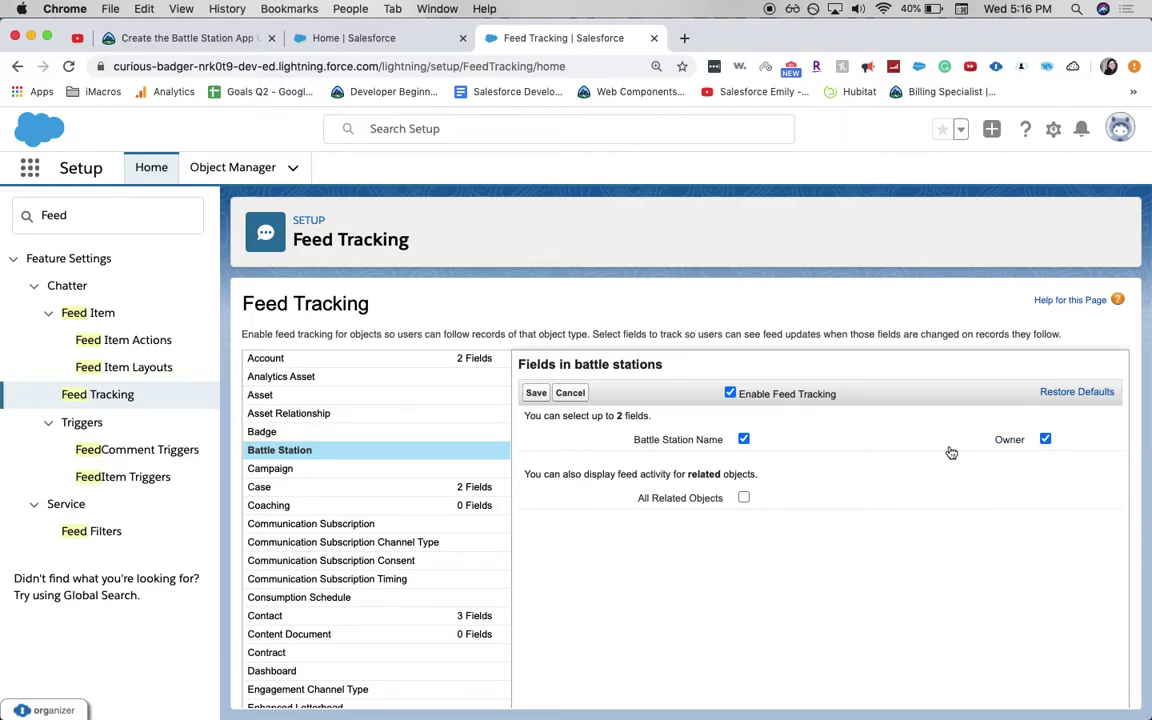
click(534, 394)
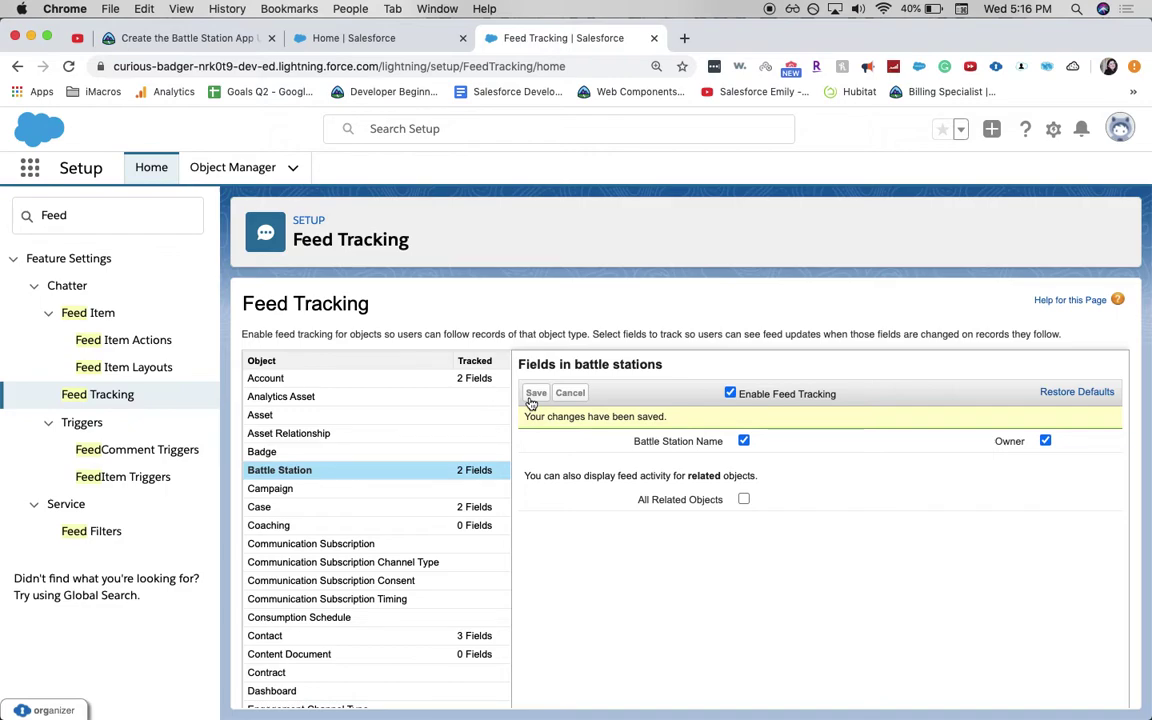
click(68, 228)
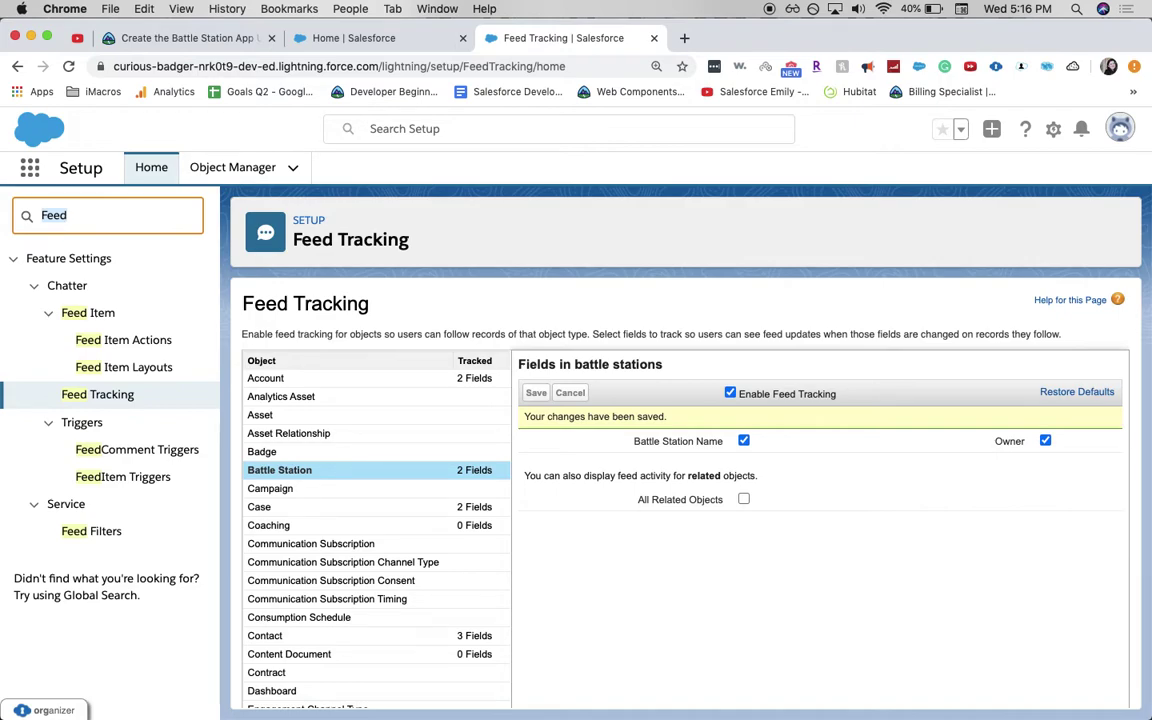
Search Quick Find for 'App M' and open App Manager.
key(BackSpace)
text(Ap)
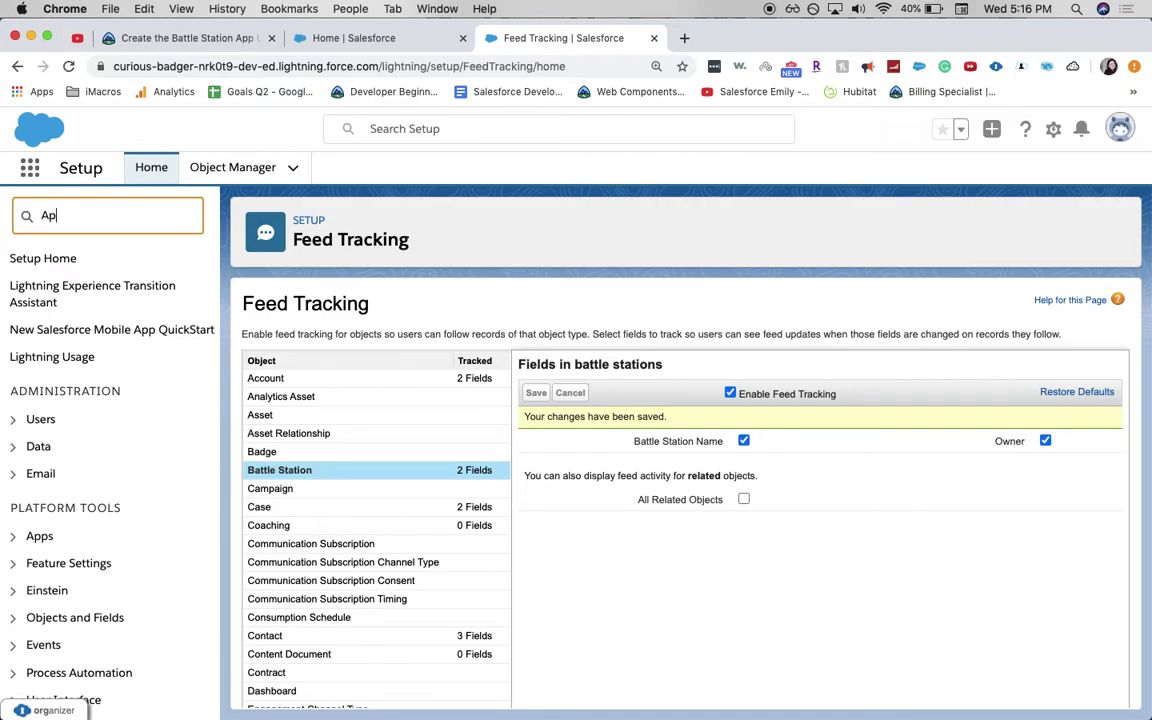
text(p m)
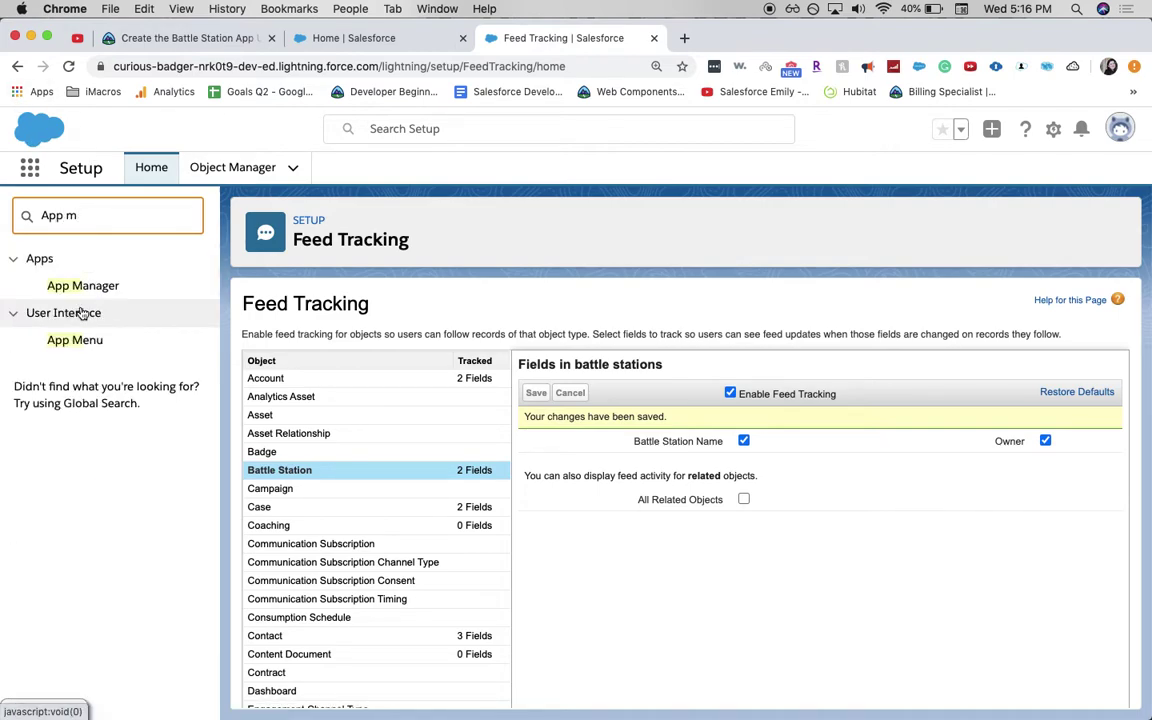
click(85, 296)
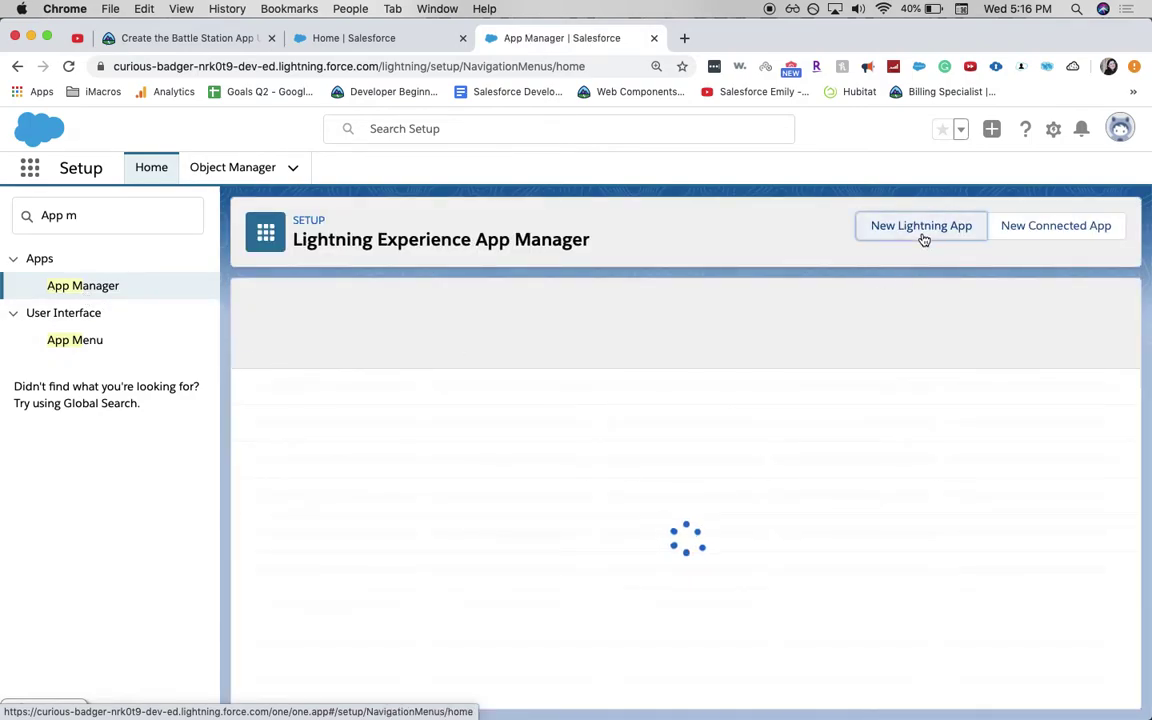
Start a new Lightning app named 'Battle Station Construction' and continue to App Options.
click(922, 230)
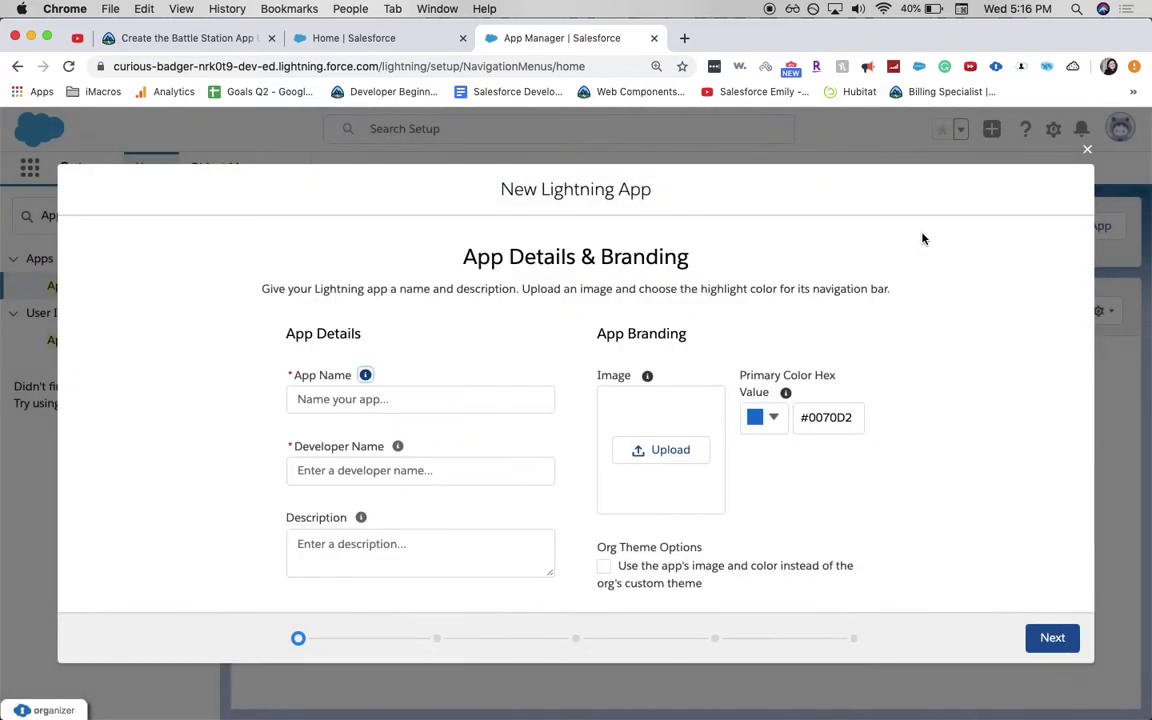
click(486, 407)
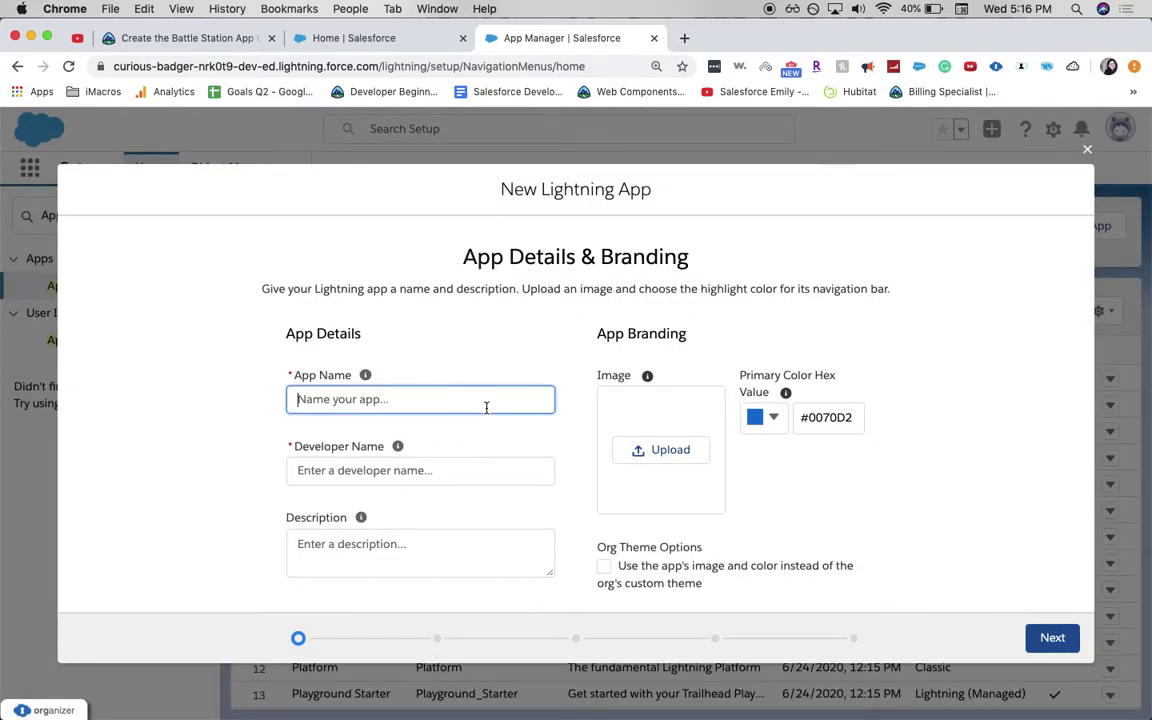
text(V)
key(BackSpace)
text(Battle Station Construction)
key(Tab)
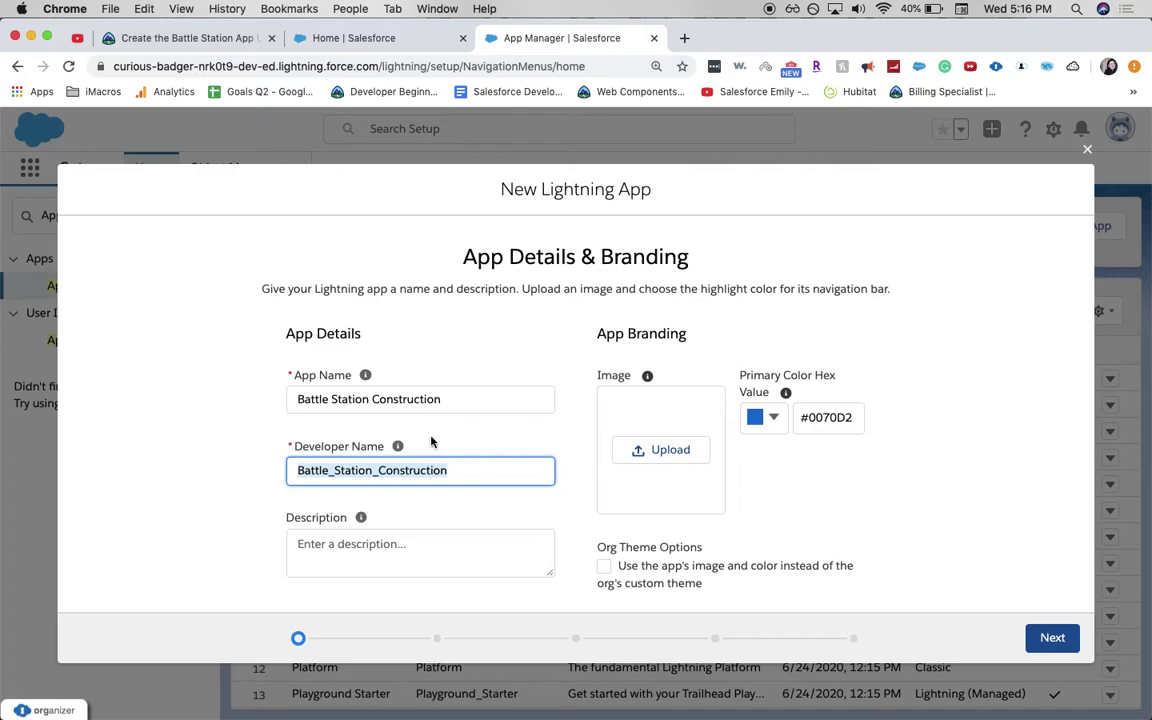
click(514, 556)
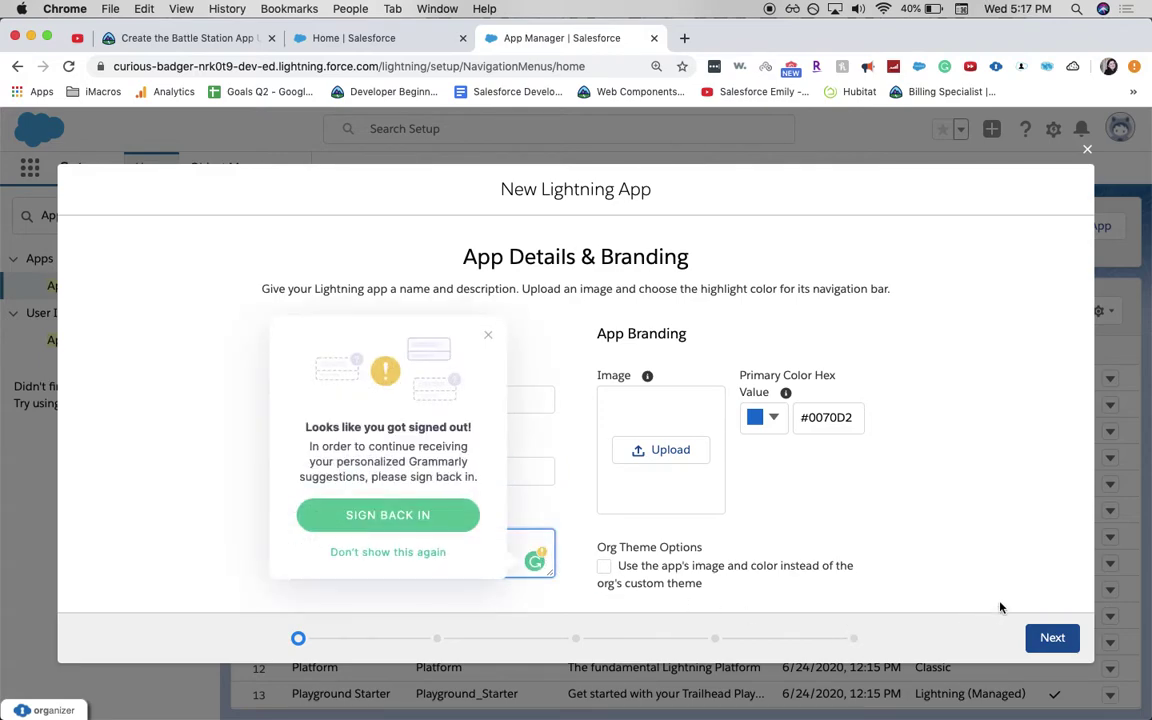
click(1045, 636)
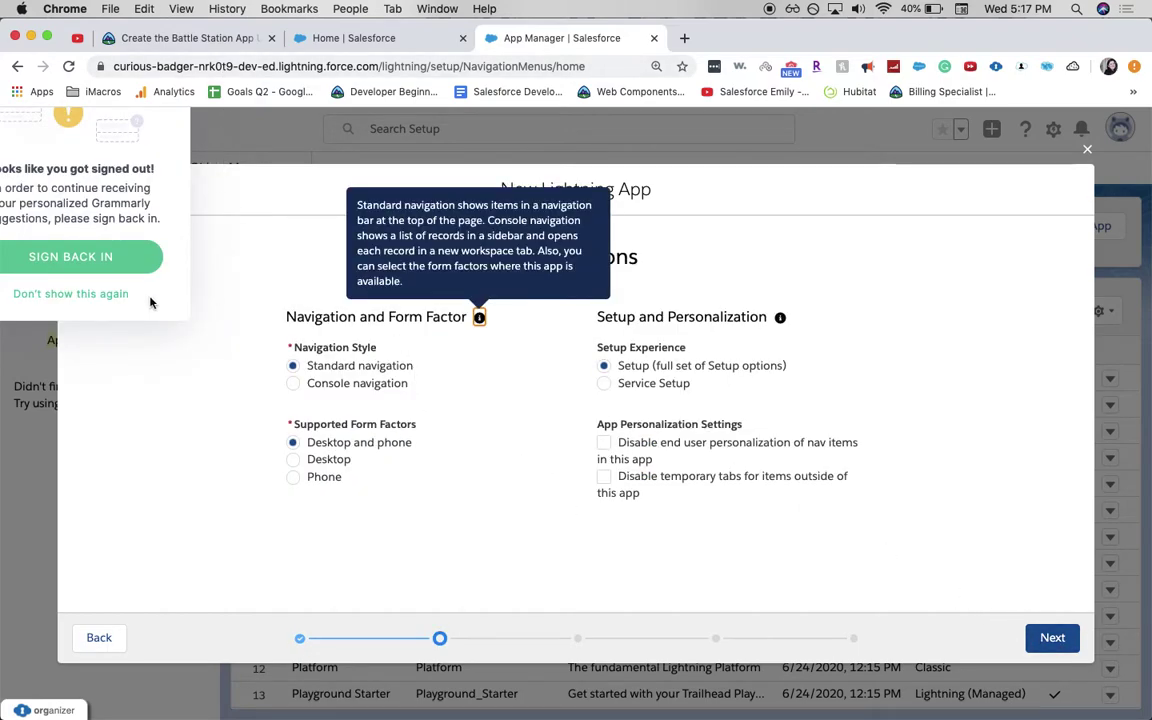
Dismiss the extension popup and pass App Options and Utility Items with default settings.
click(107, 295)
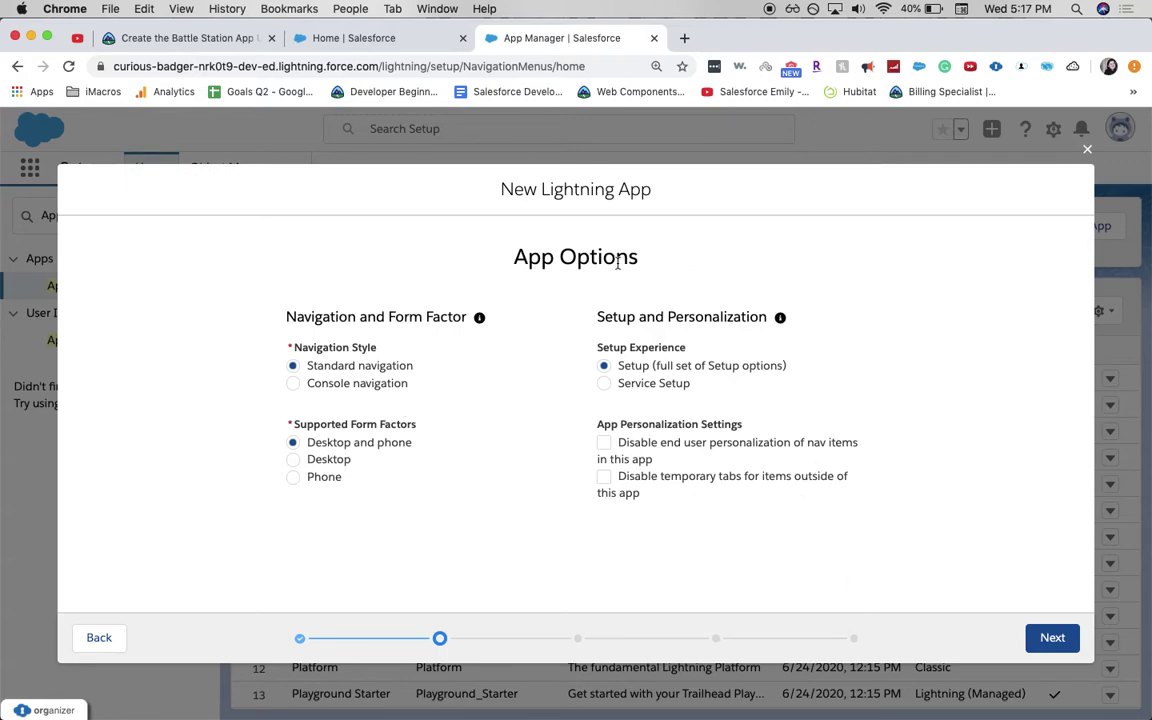
click(1059, 639)
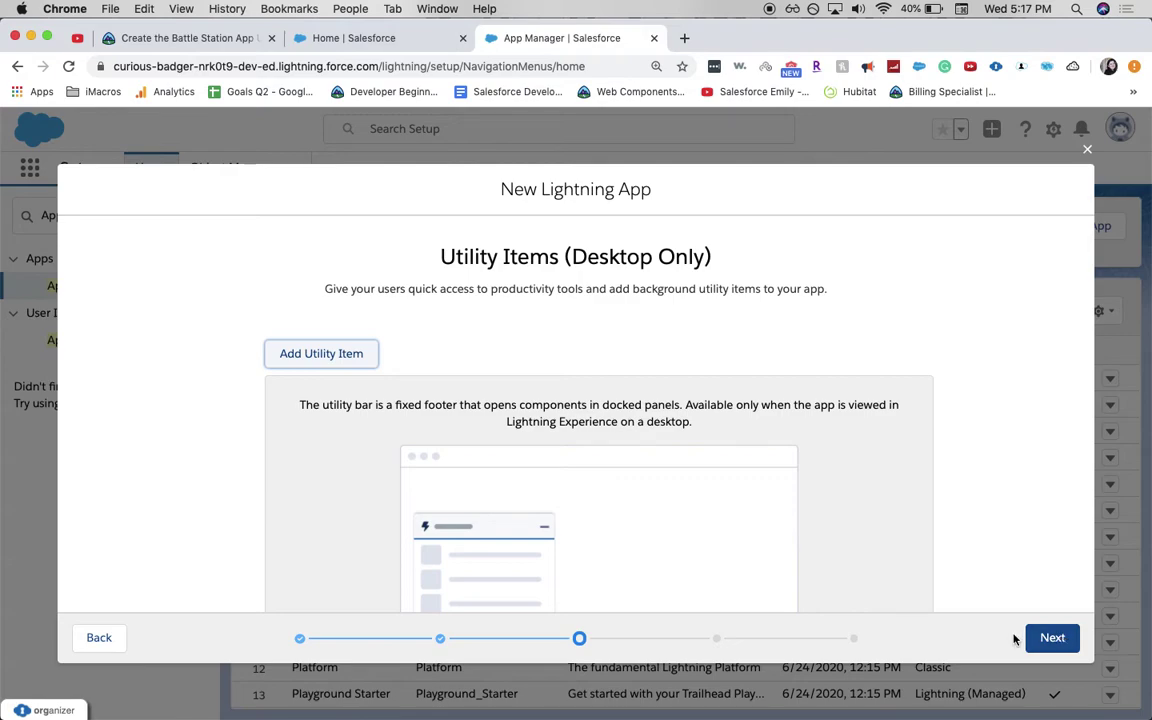
scroll(867, 567, down, 1)
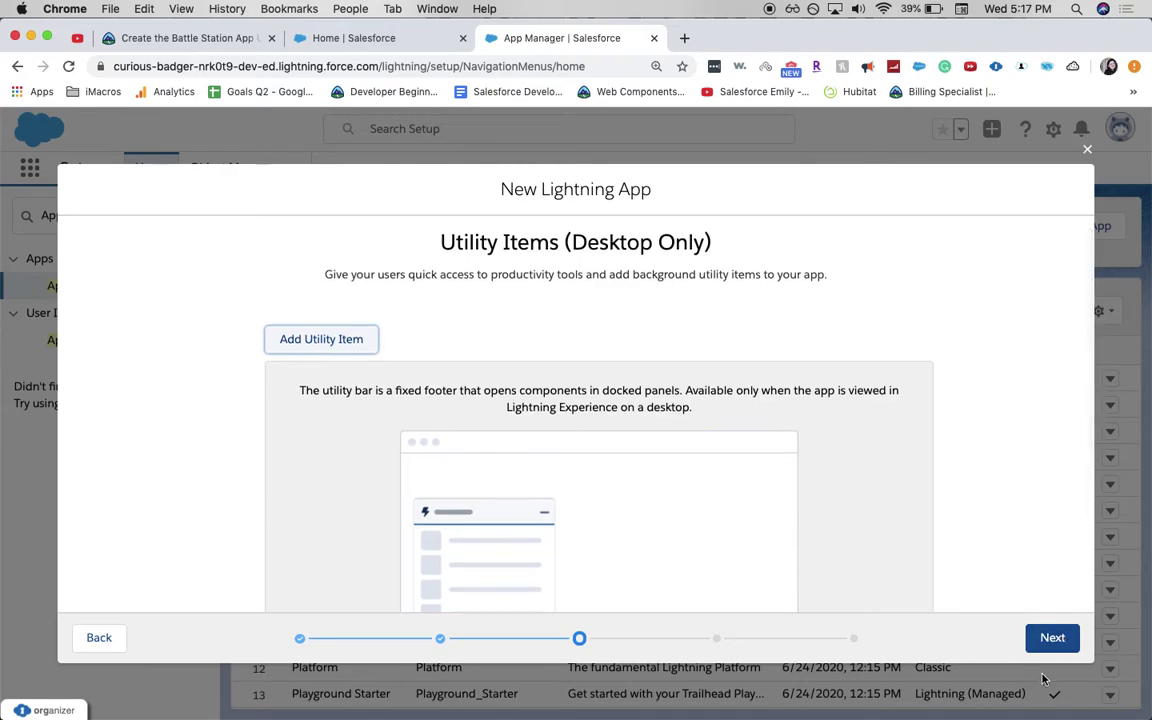
click(1050, 644)
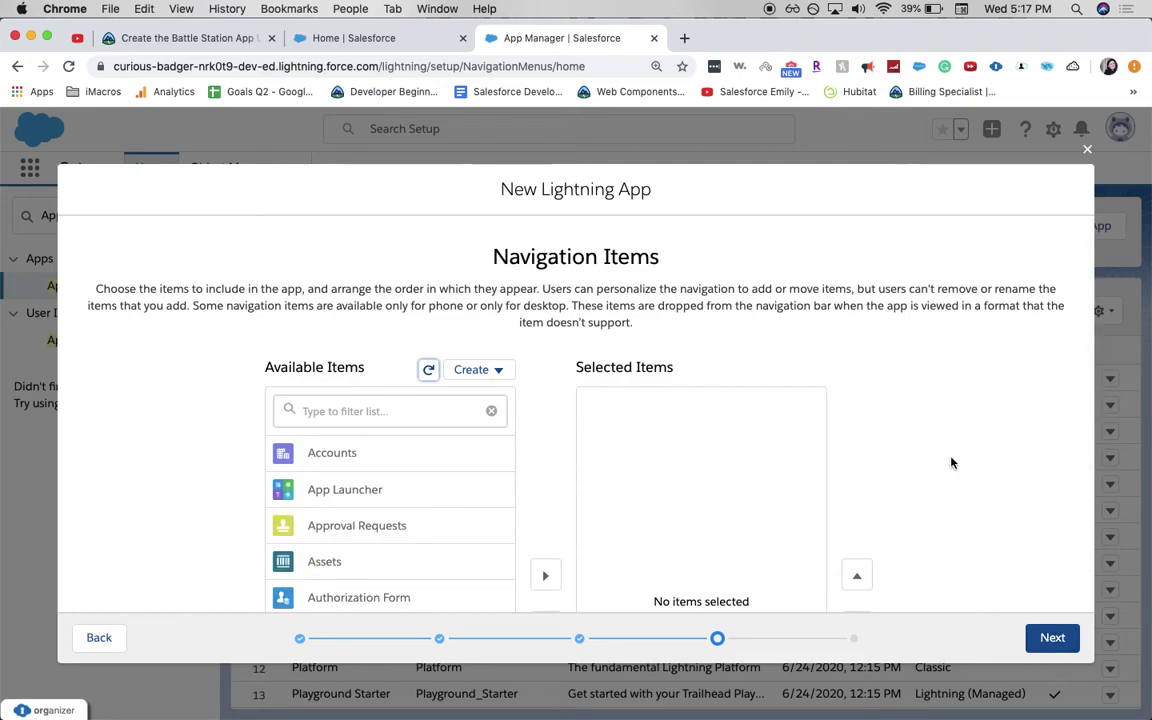
Add Battle Stations, Reports and Dashboards to the app's selected navigation items.
scroll(855, 410, down, 3)
click(425, 327)
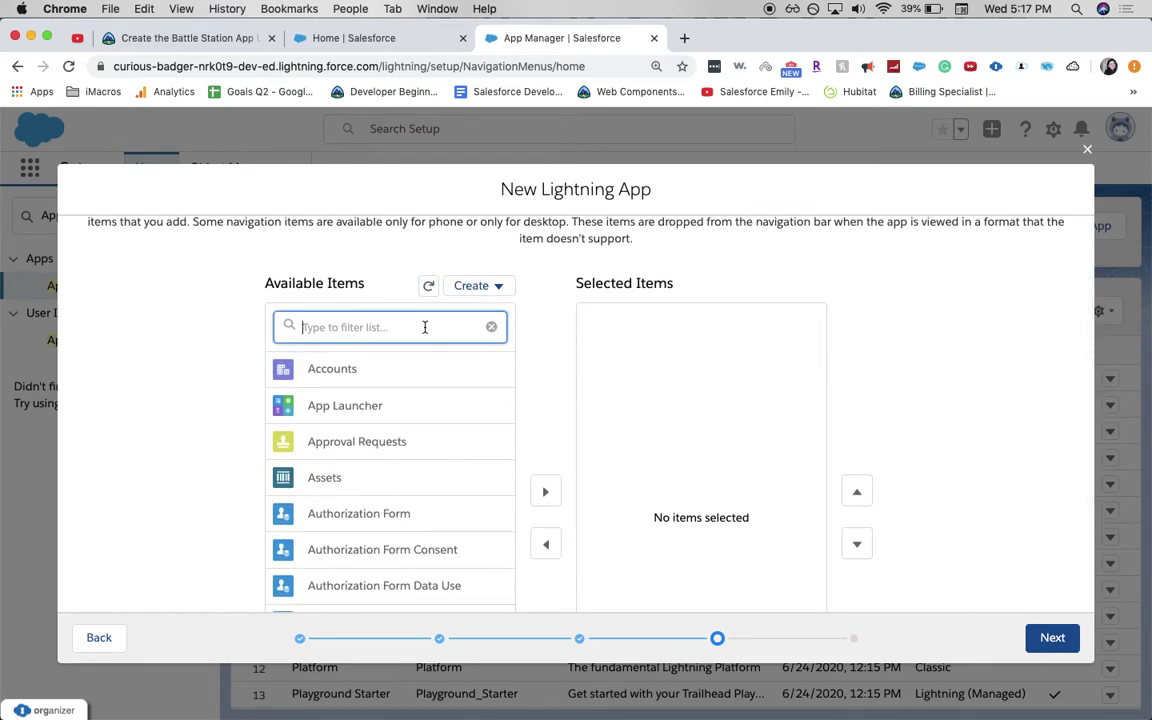
text(Battle st)
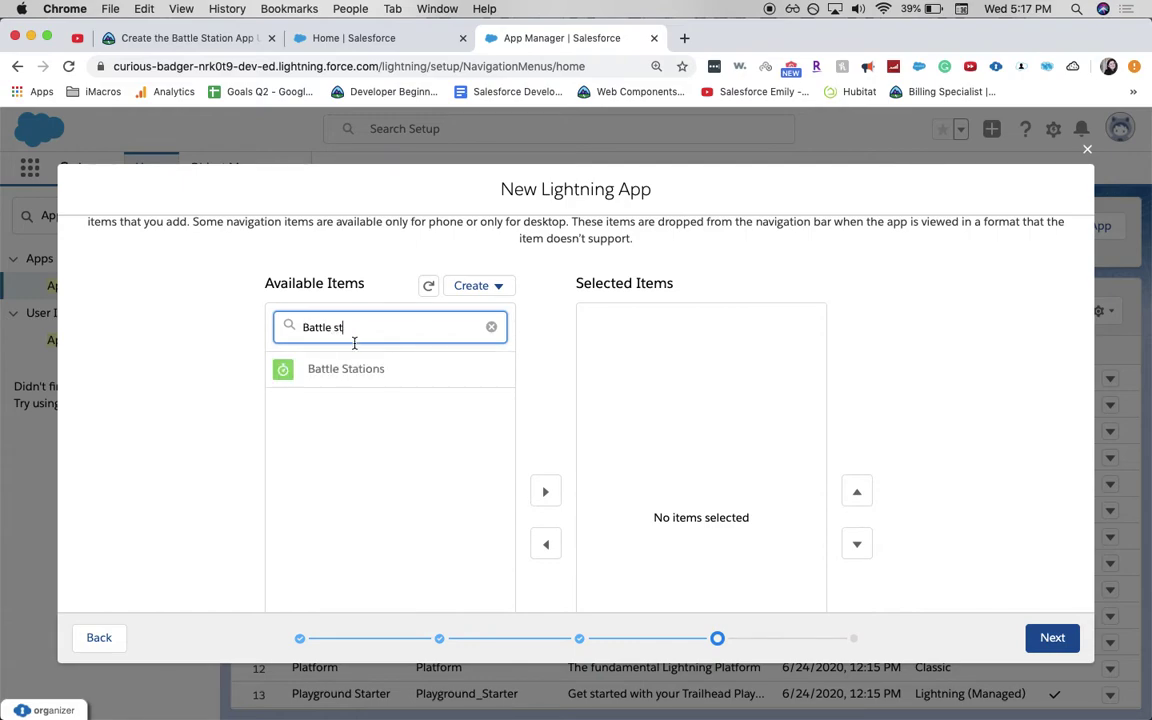
scroll(352, 362, down, 3)
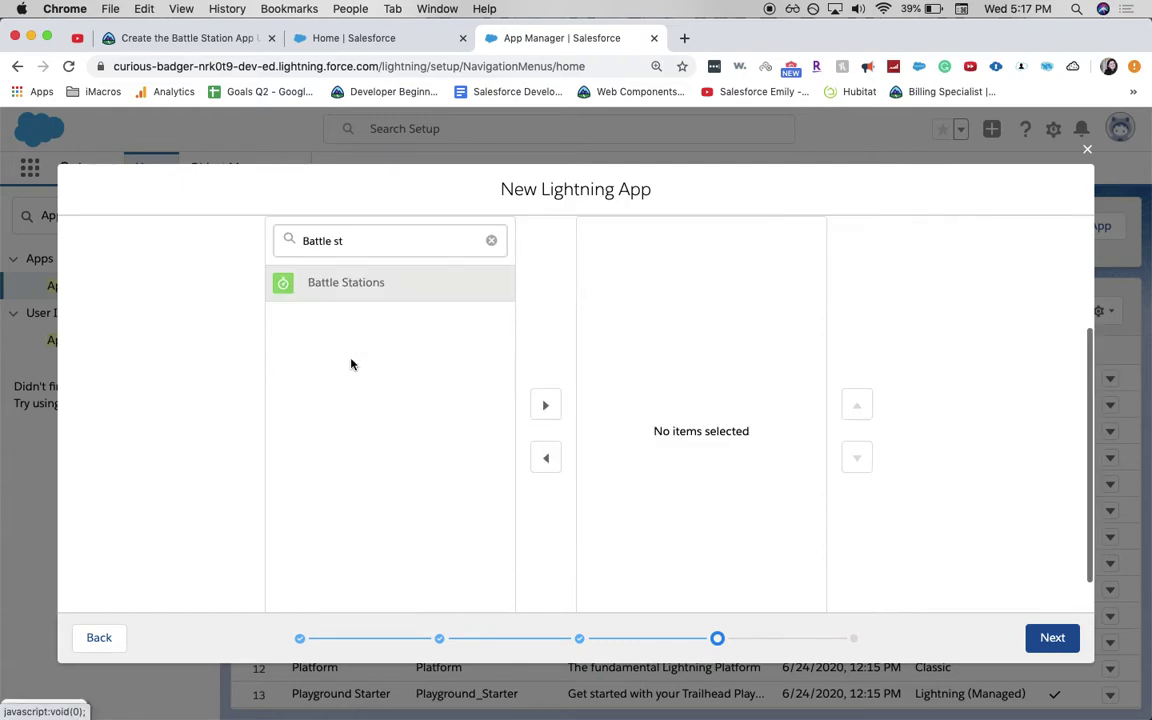
click(546, 405)
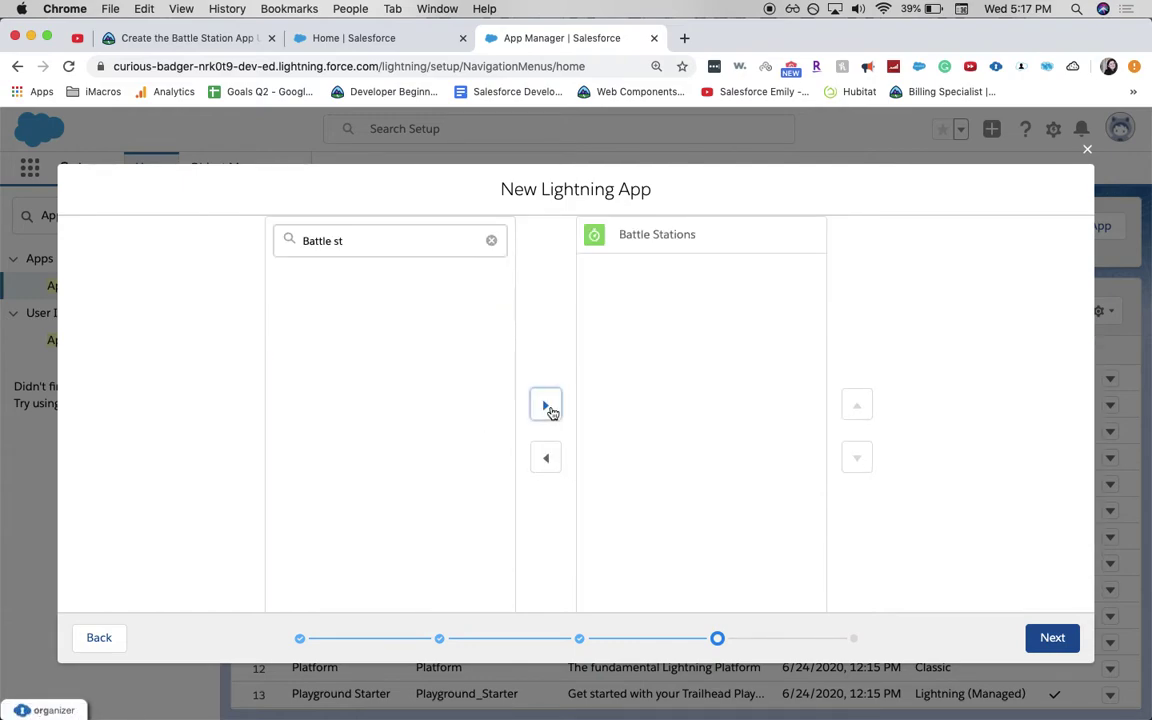
click(408, 251)
key(super+a)
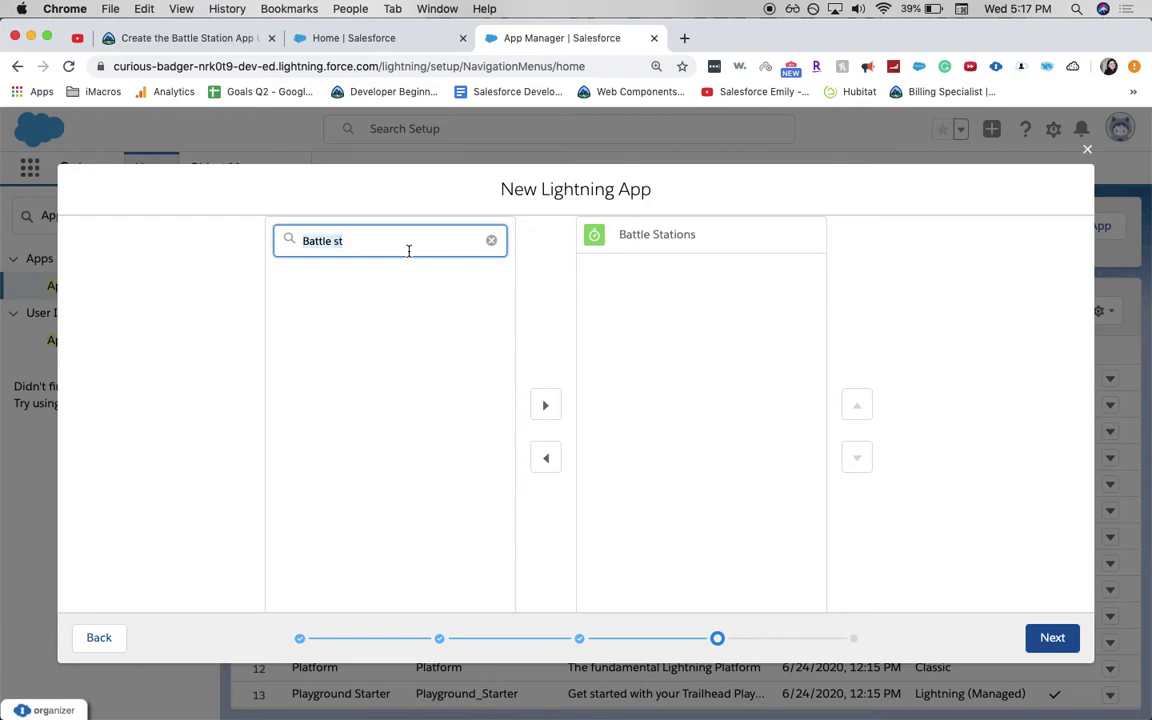
key(BackSpace)
text(report)
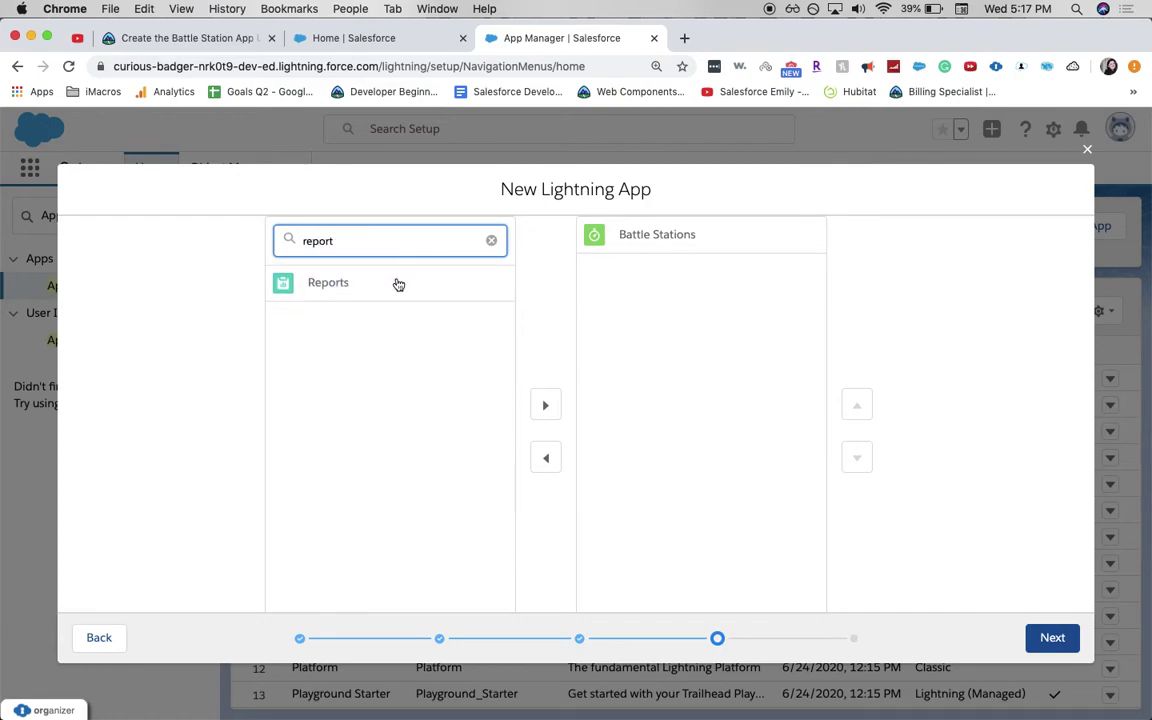
click(398, 284)
click(545, 405)
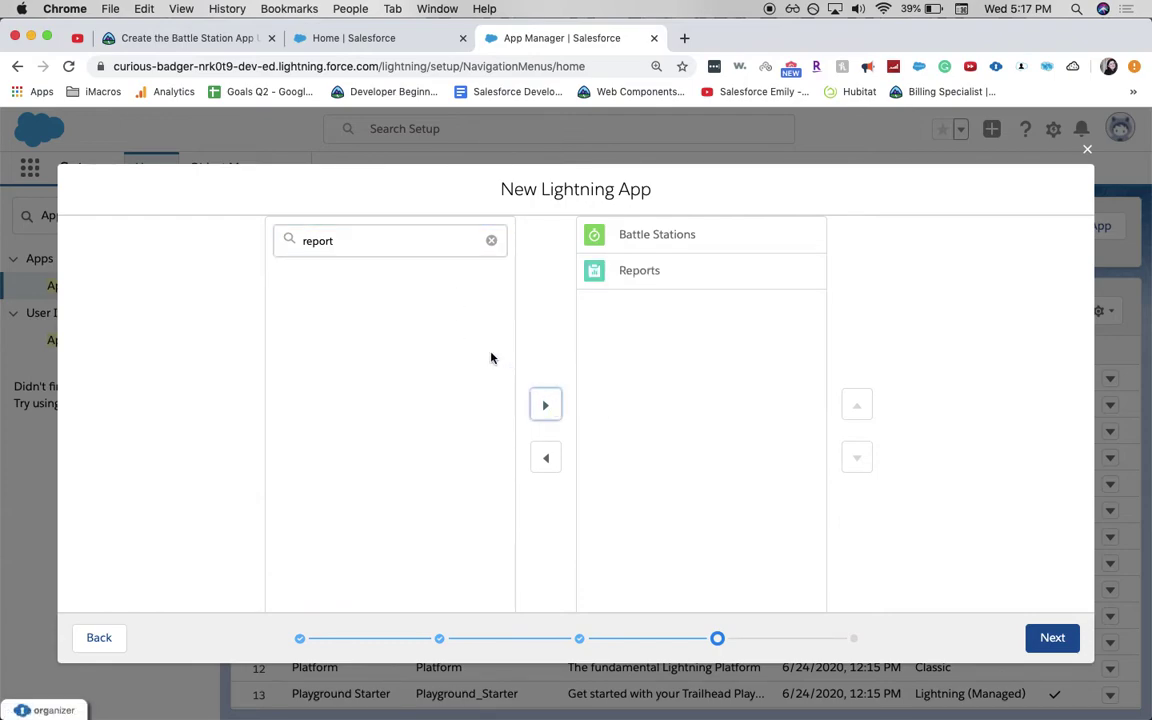
triple_click(420, 238)
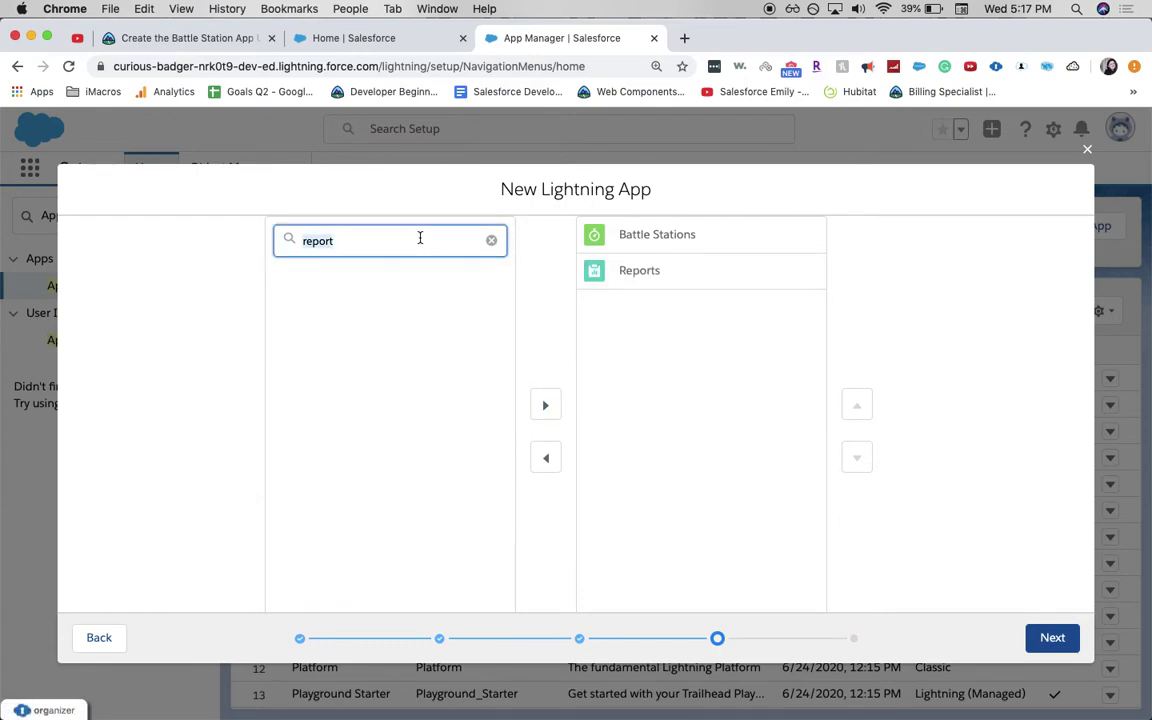
text(Dashboards)
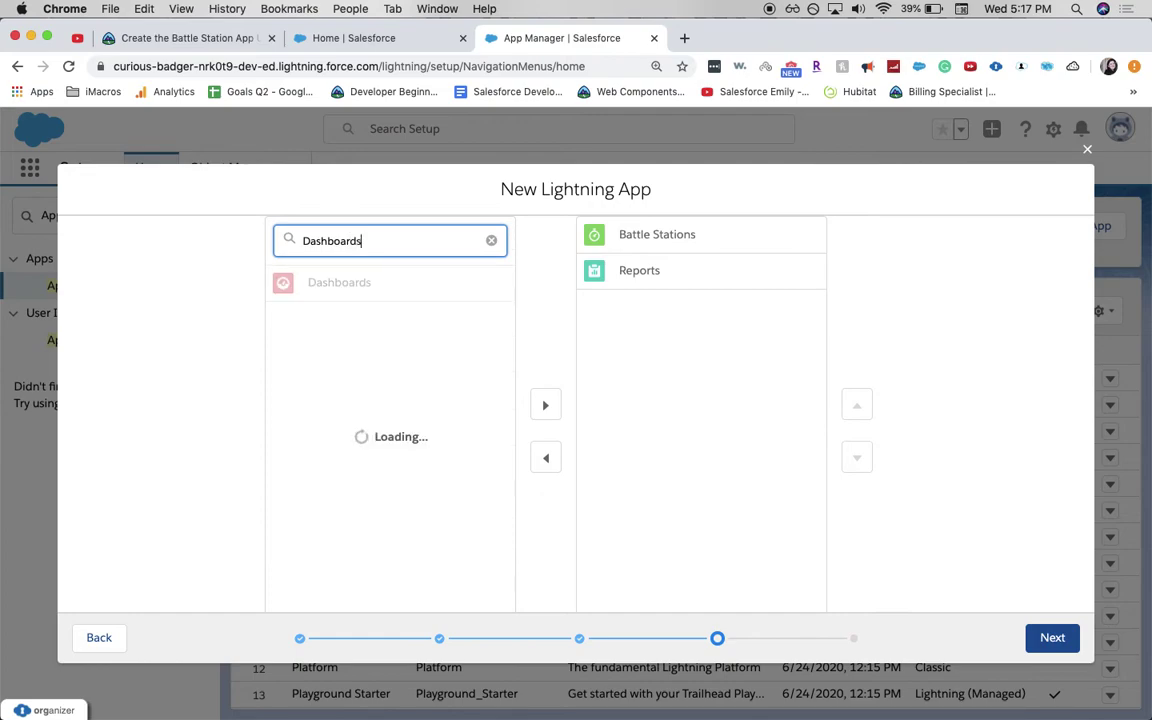
click(373, 283)
click(545, 405)
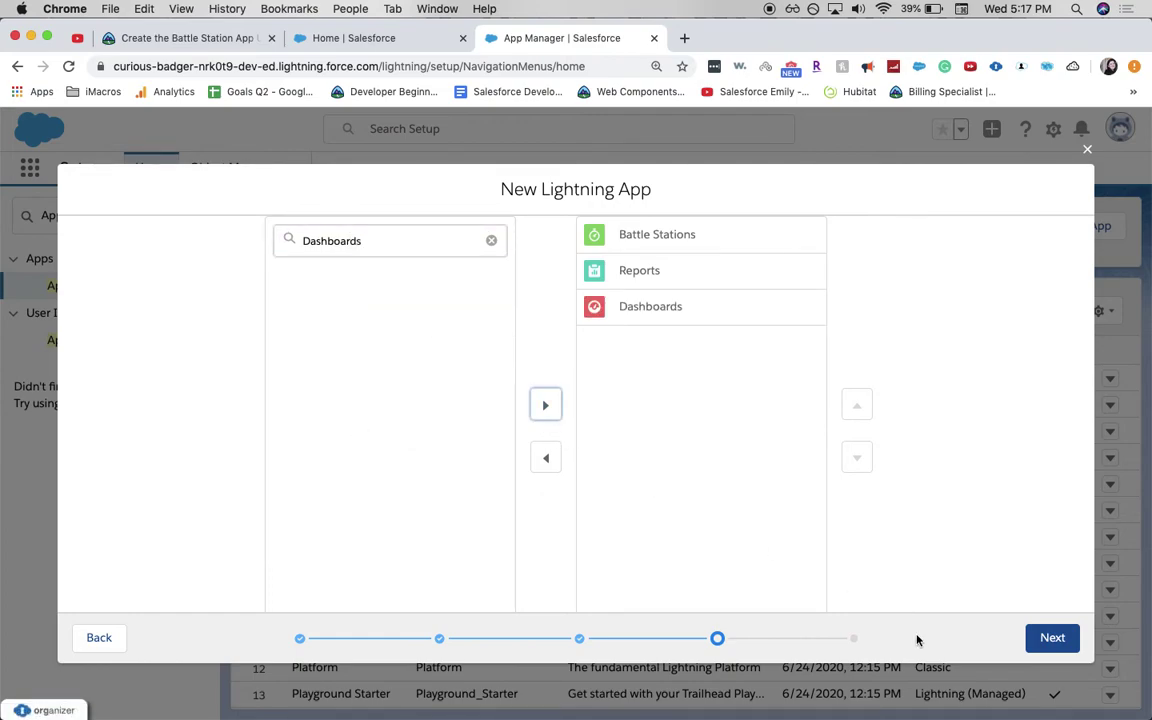
Grant the System Administrator profile access and save the Battle Station Construction app.
click(1036, 637)
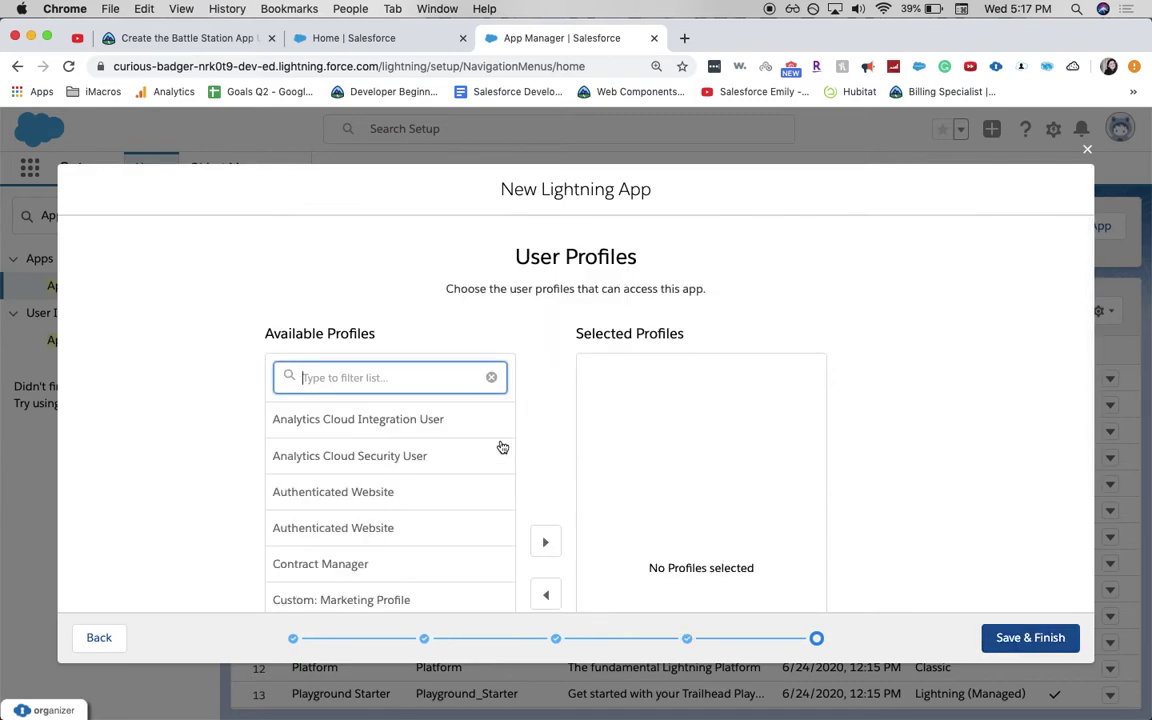
text(syst)
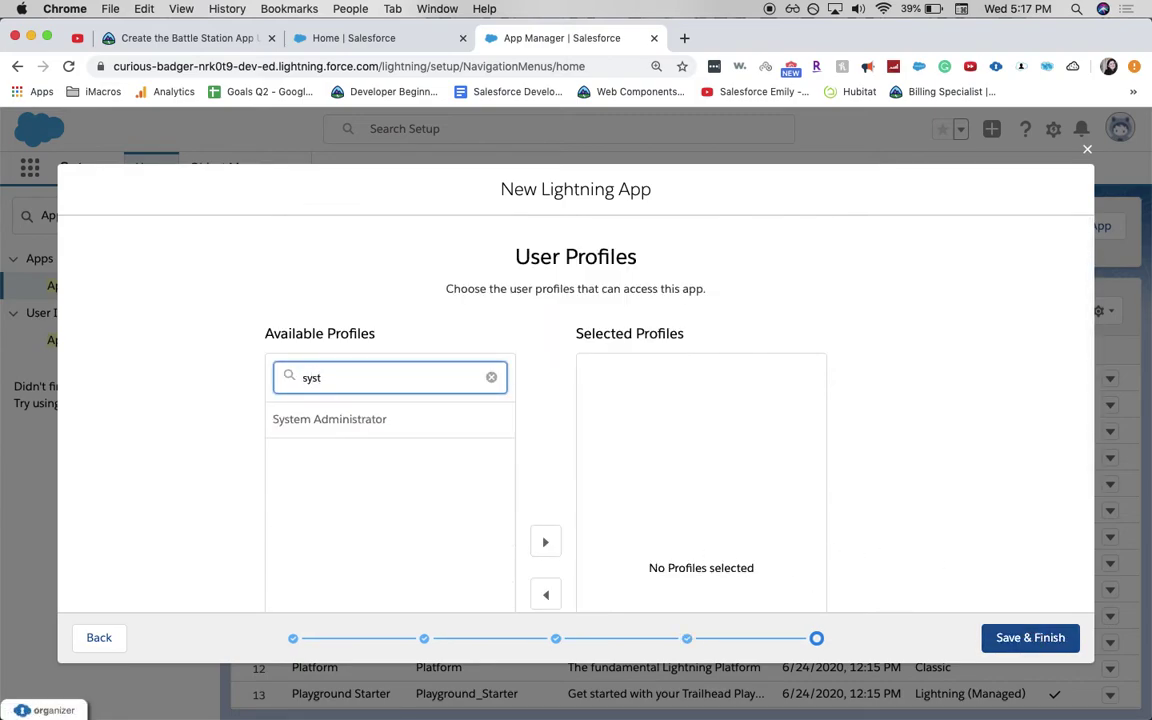
click(452, 425)
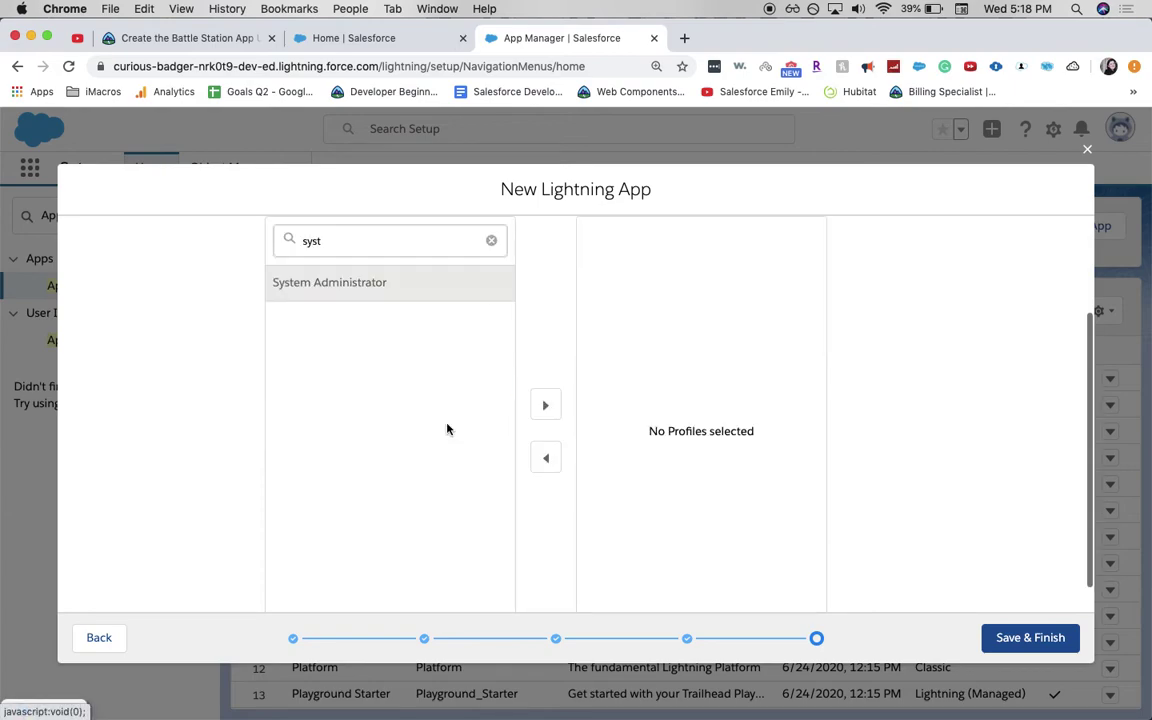
click(545, 405)
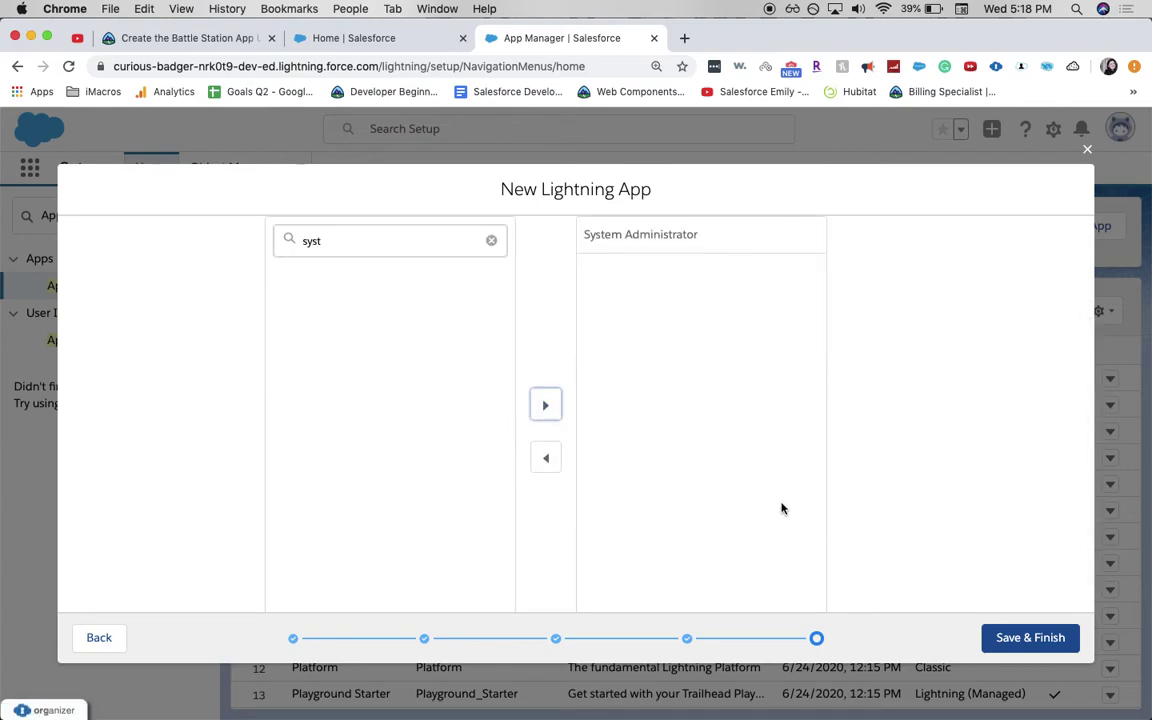
click(1007, 648)
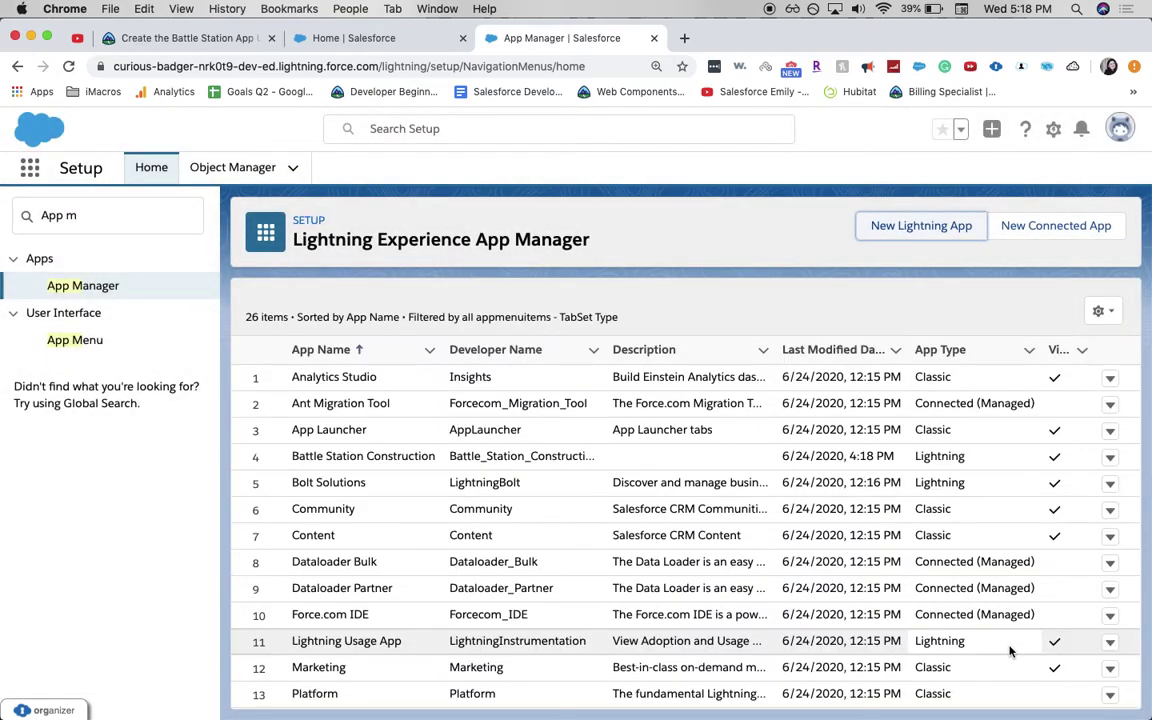
From Setup Home, check that Battle Station Construction appears under the App Launcher's View All list, then go back to Trailhead.
click(145, 172)
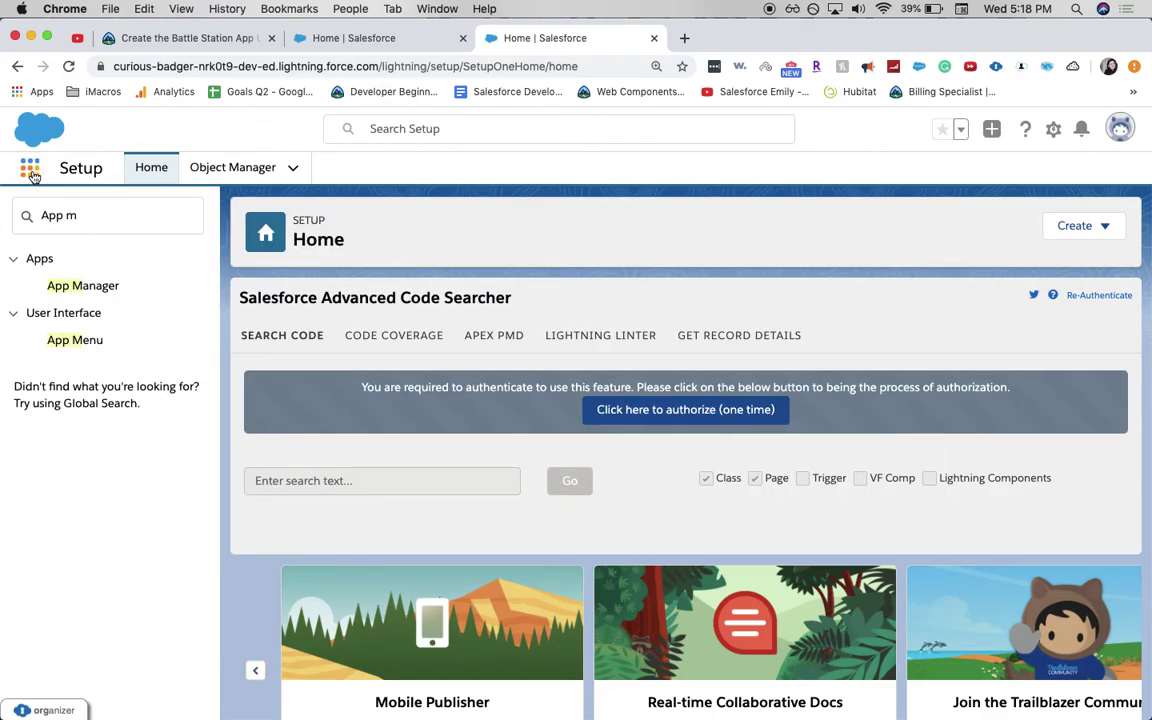
click(30, 170)
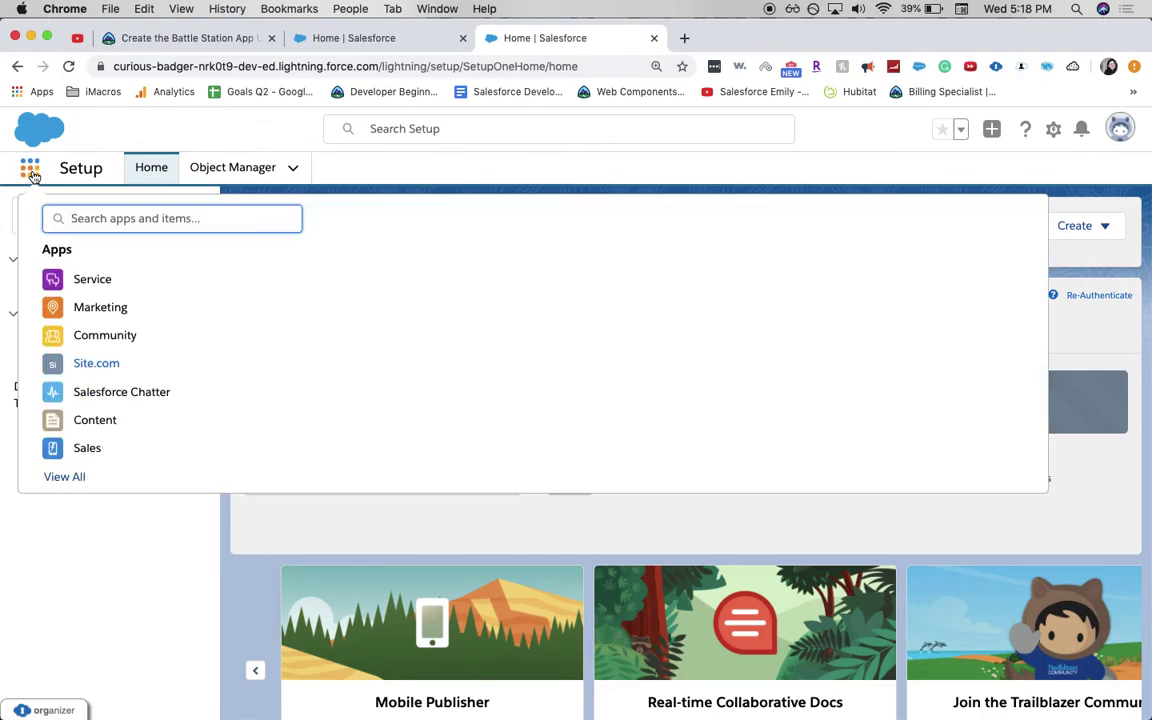
click(64, 477)
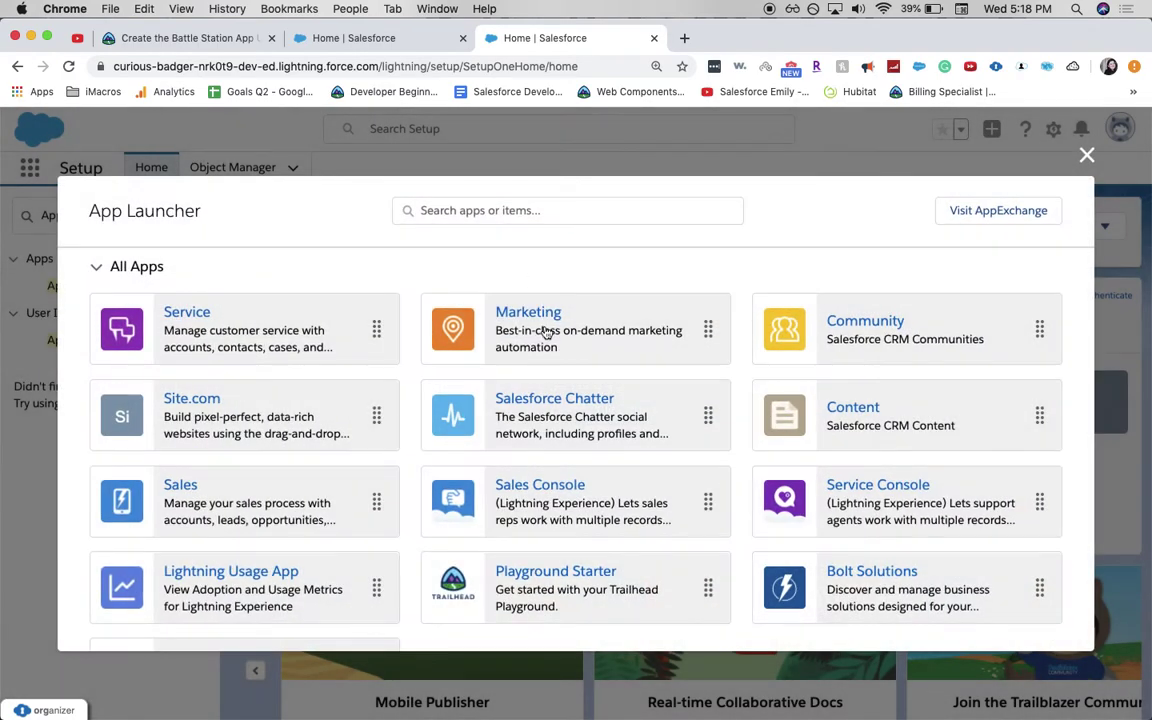
scroll(624, 580, down, 3)
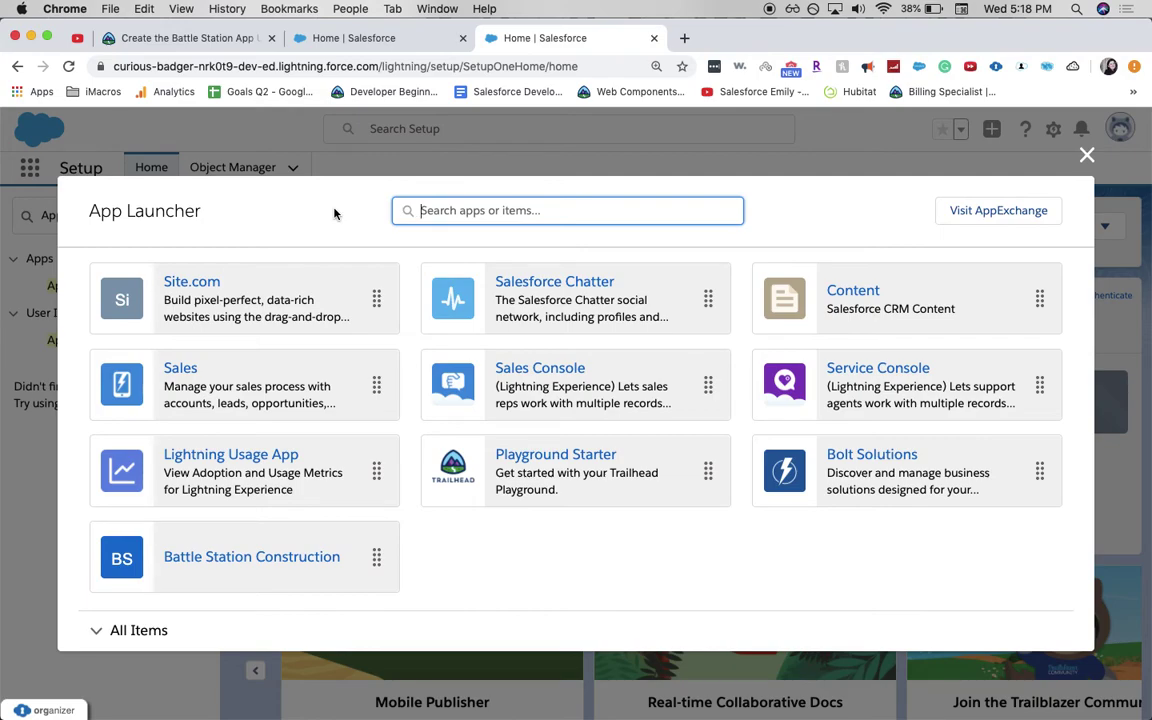
click(240, 44)
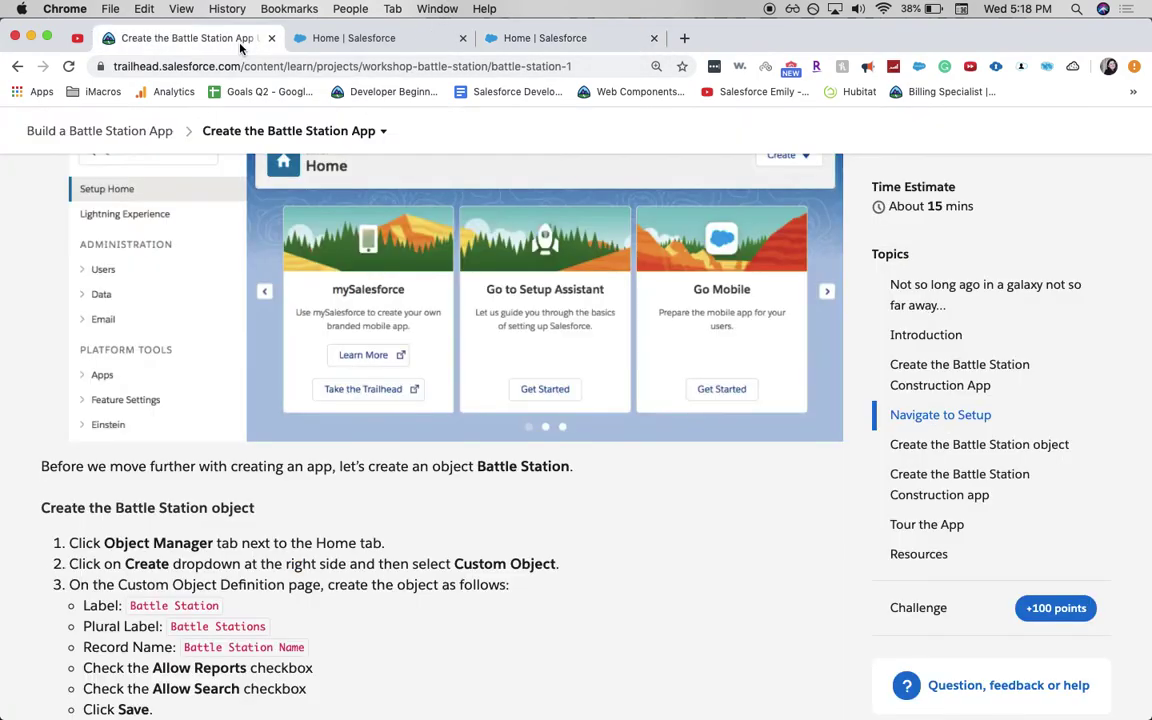
Run Verify Step on the Create the Battle Station App unit to claim its 100 points.
click(1045, 615)
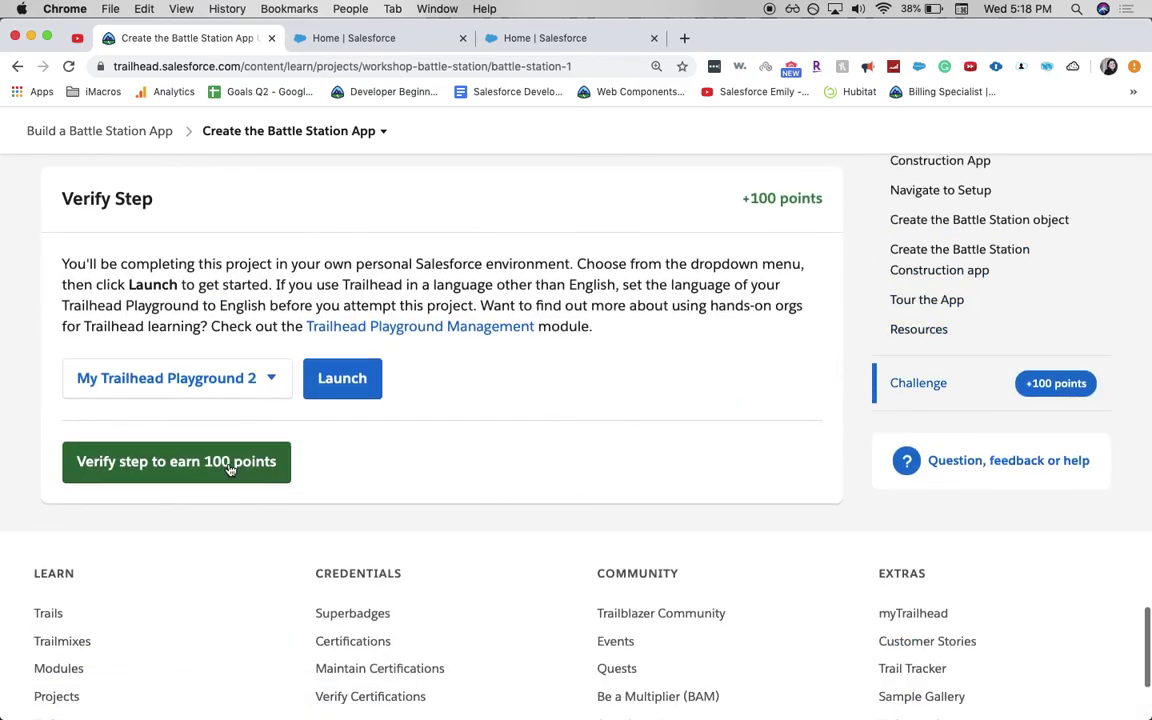
click(229, 465)
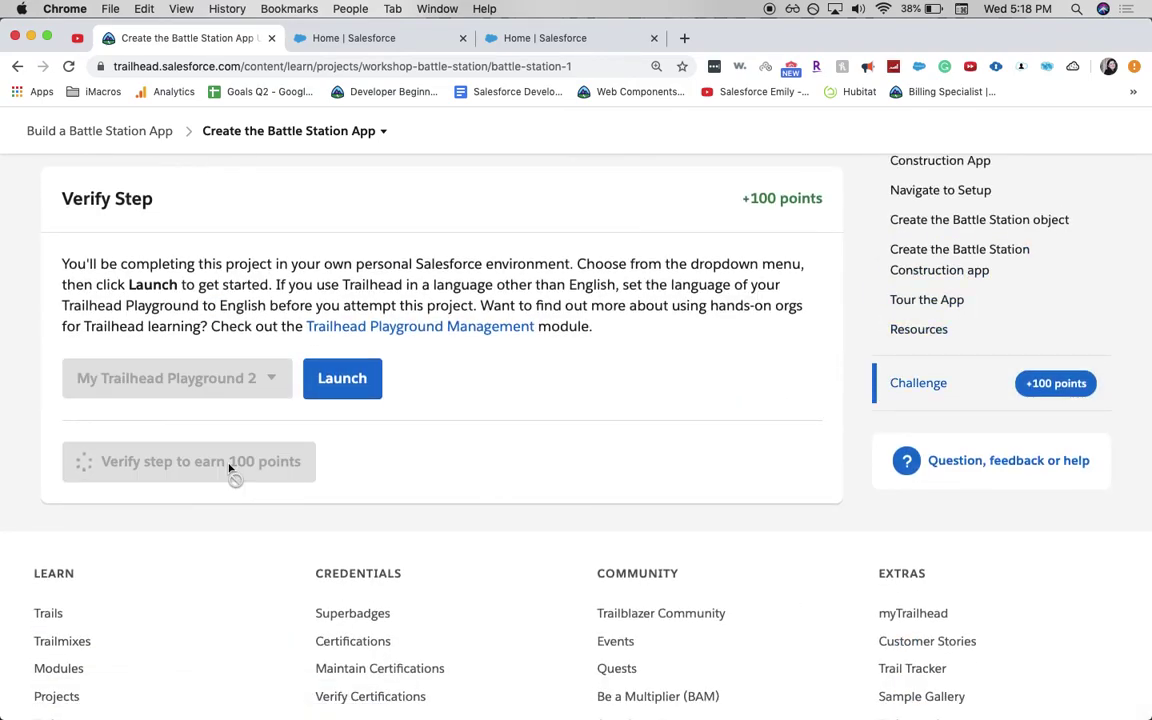